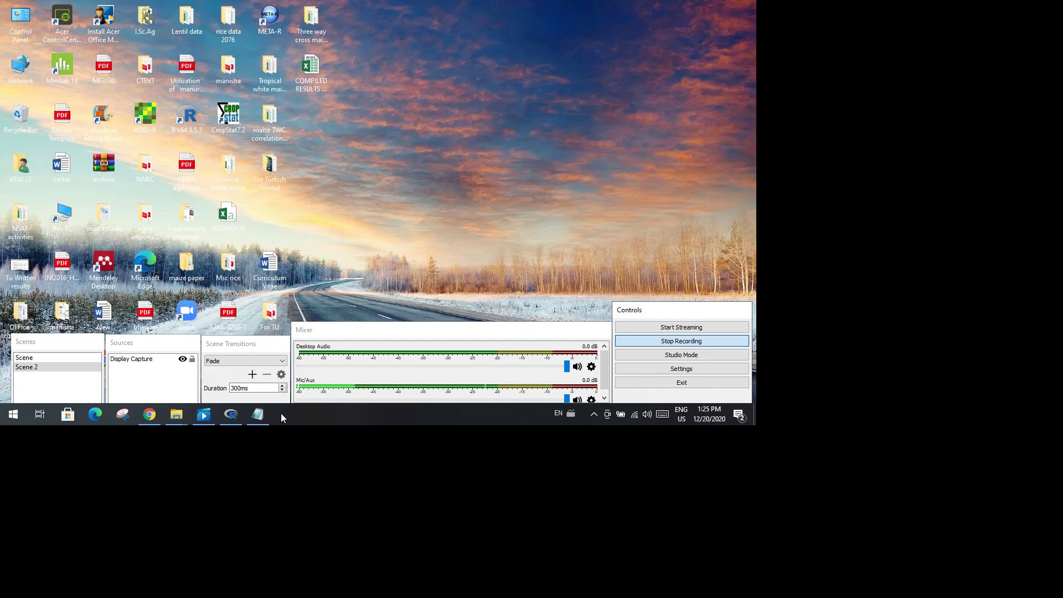
Step: Dismiss the OBS encoding notification and bring up the File Explorer preview for Data (D:)
mouse_move(235, 417)
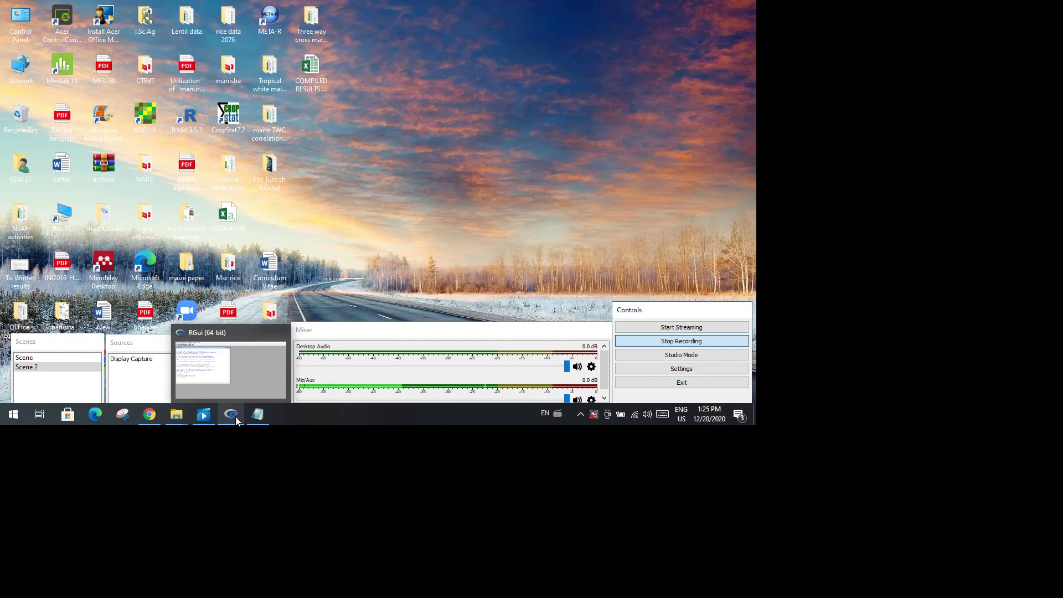
mouse_move(177, 417)
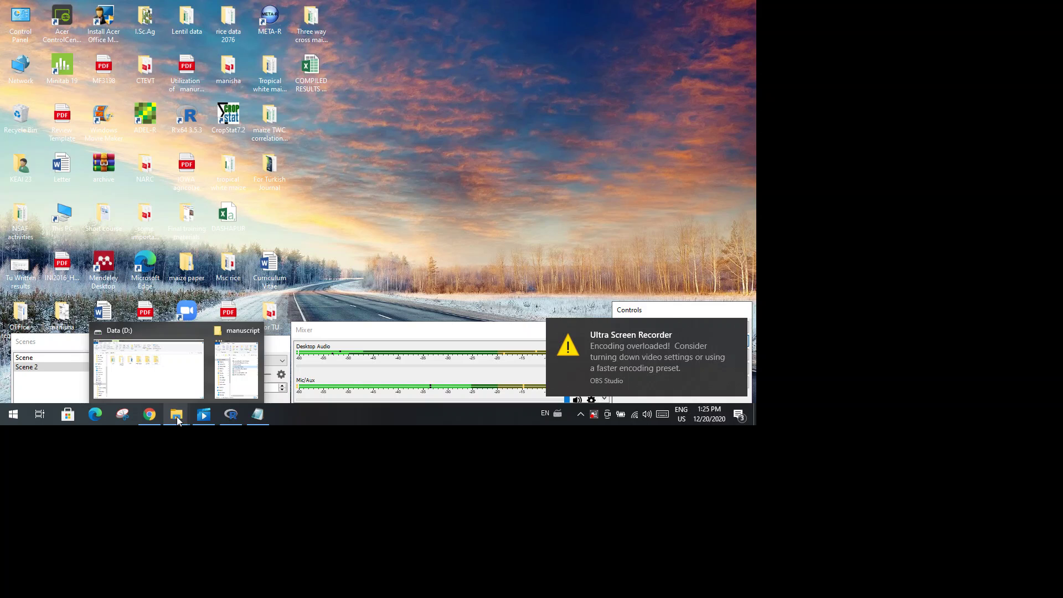
left_click(737, 331)
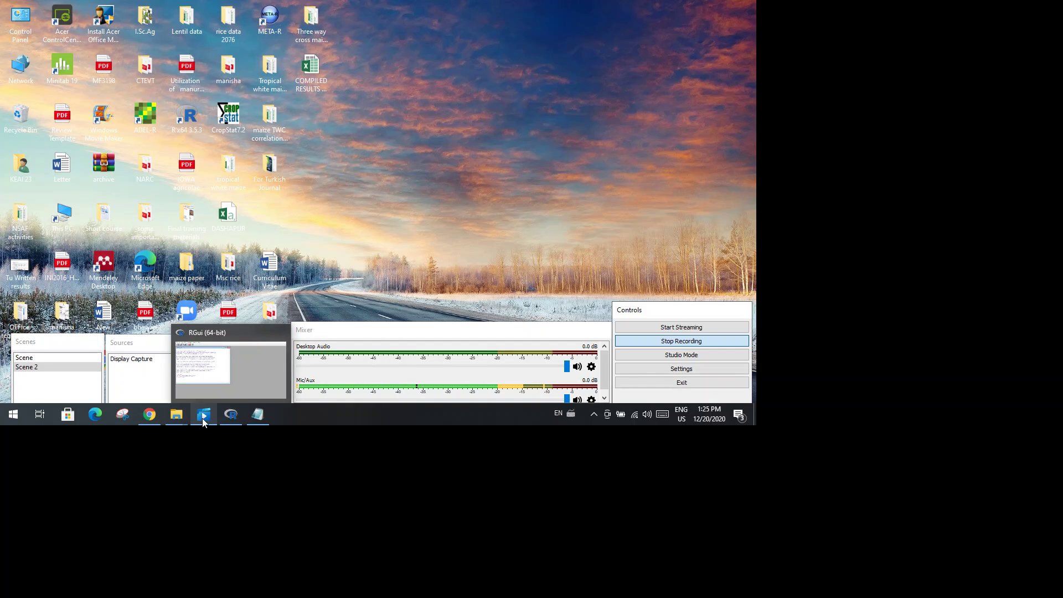
mouse_move(196, 417)
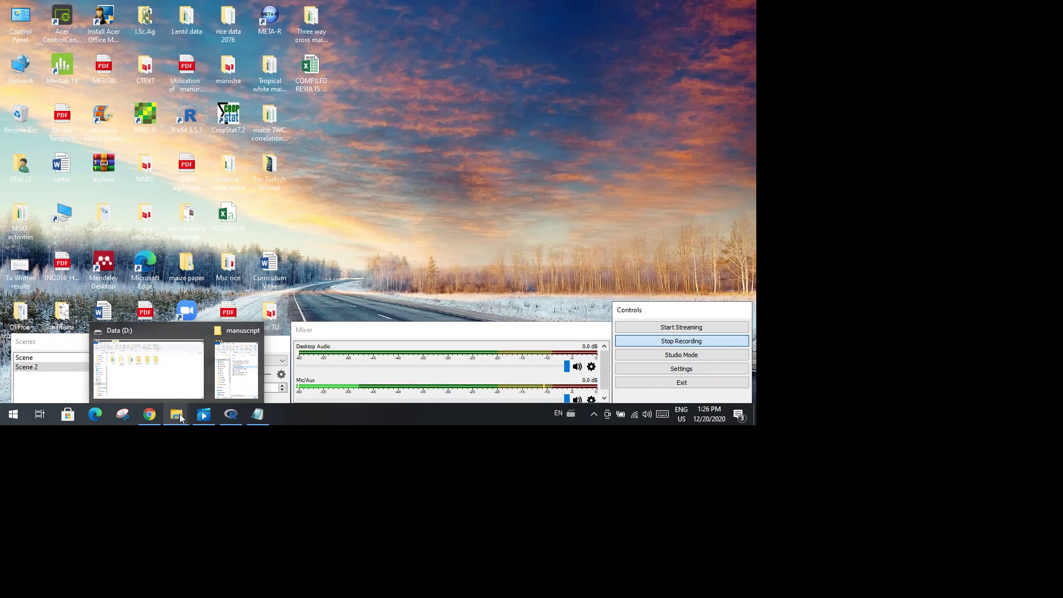
Step: Bring the Data (D:) Explorer window forward and open its potato folder
left_click(168, 383)
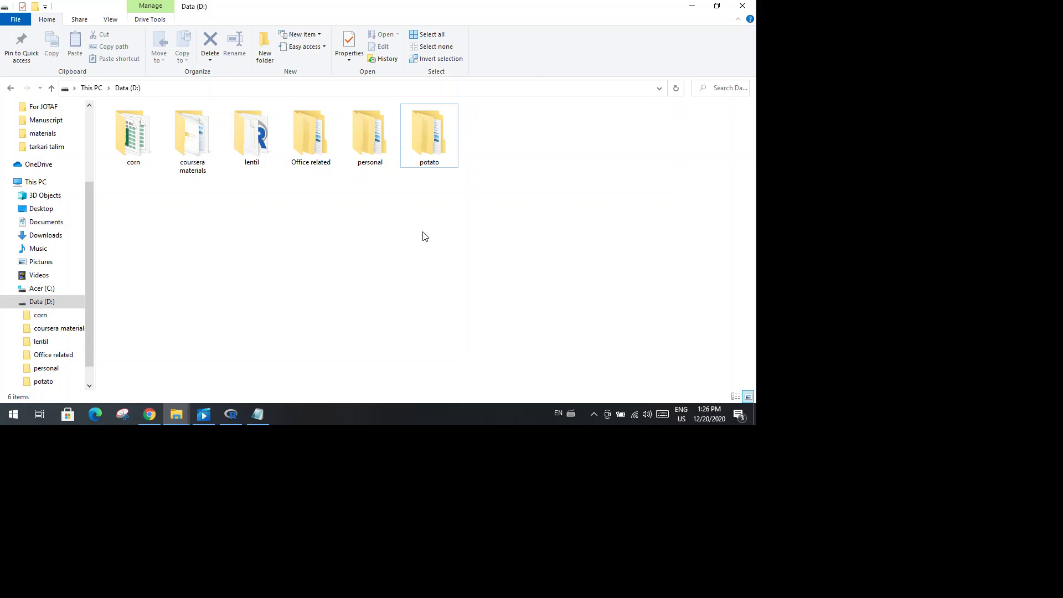
left_click(433, 136)
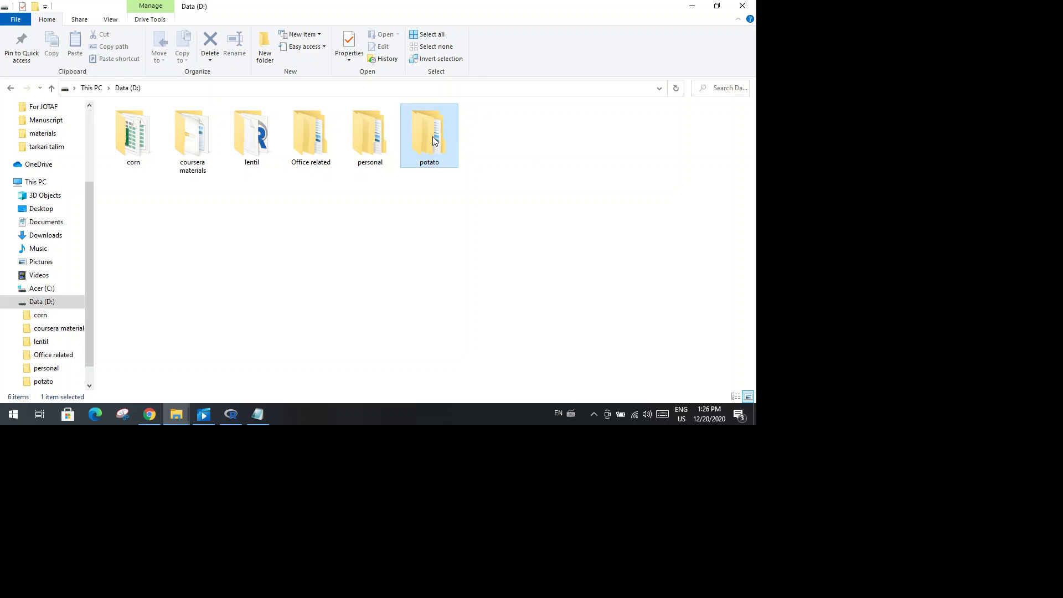
left_click(429, 225)
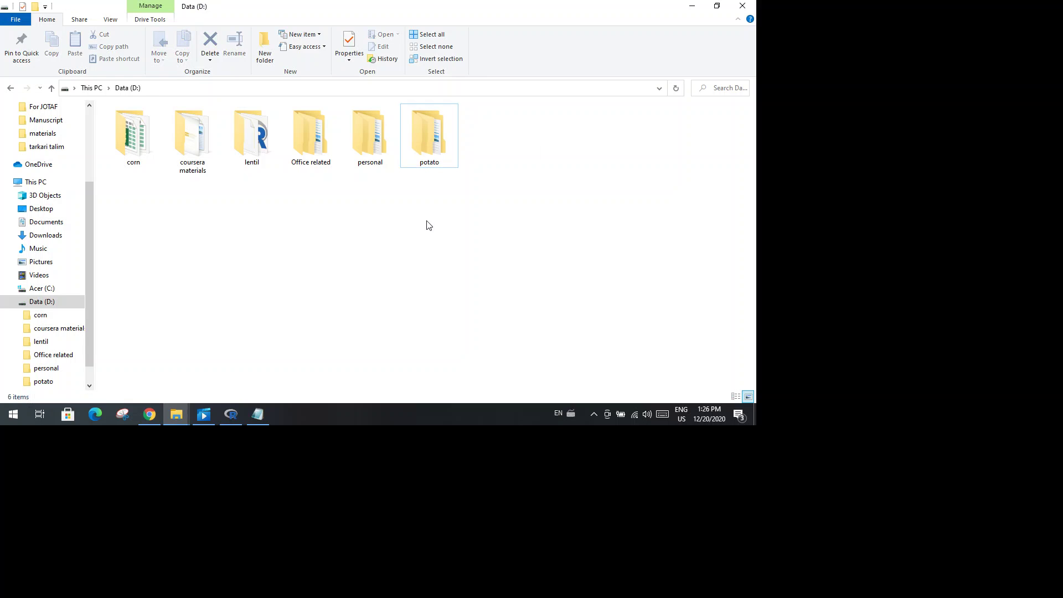
double_click(423, 134)
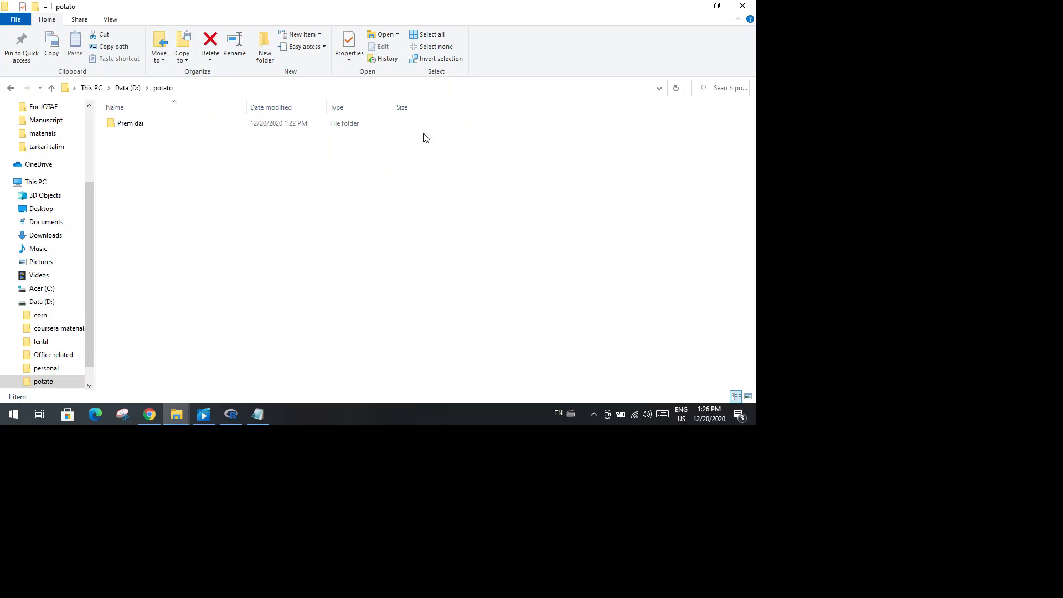
Step: Enter the Prem dai folder and open the 1.50 KB CSV file '1' in Excel
double_click(201, 123)
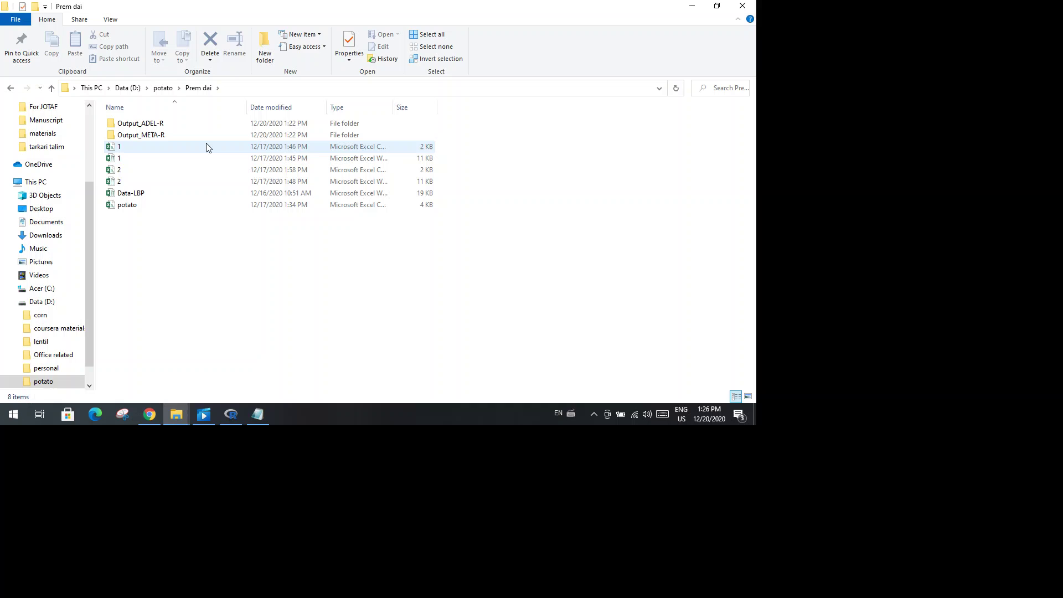
double_click(208, 148)
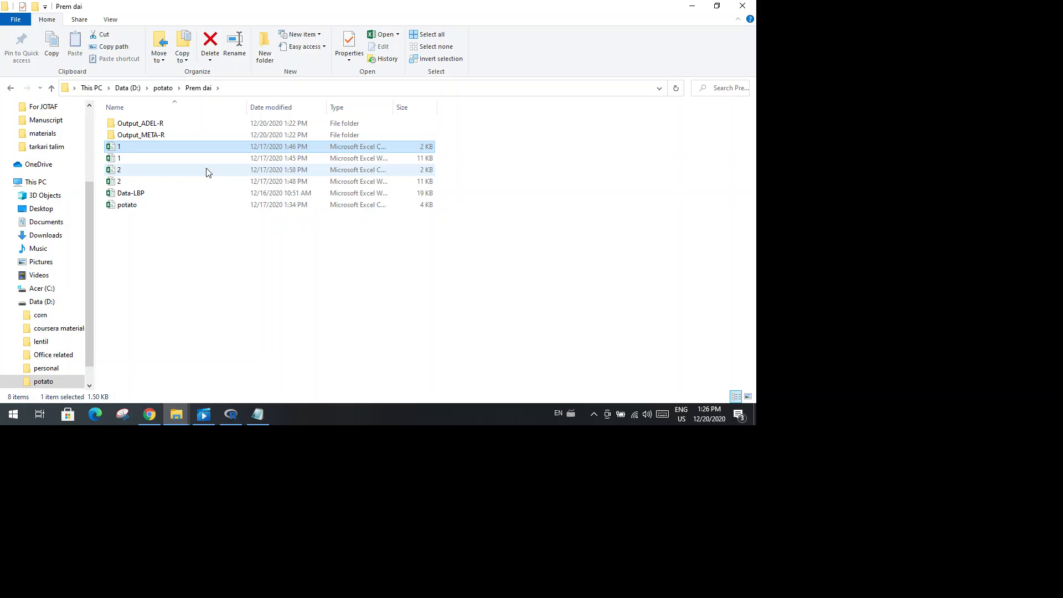
left_click(208, 171)
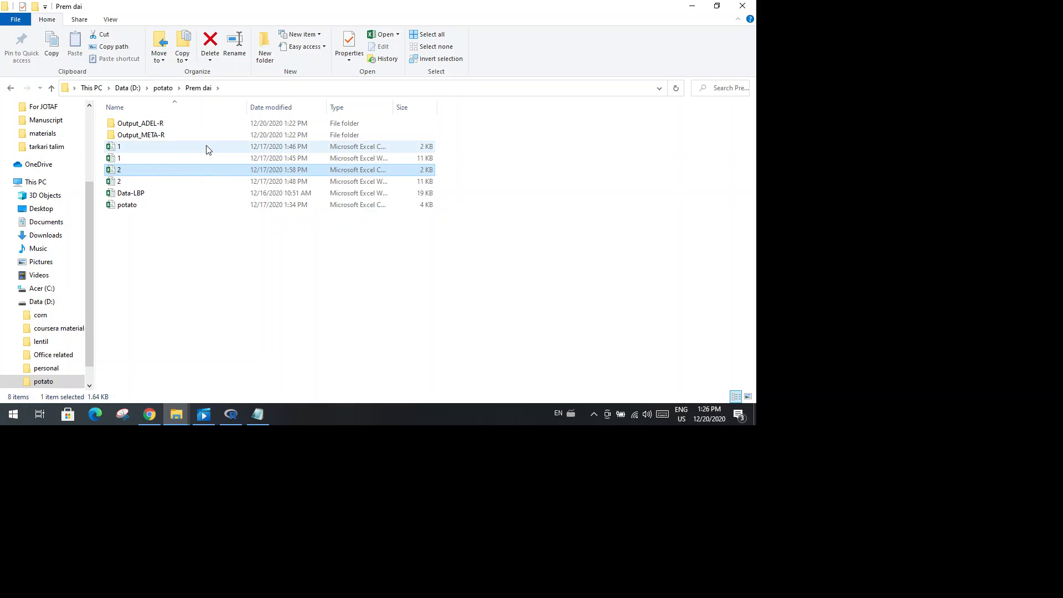
left_click(208, 148)
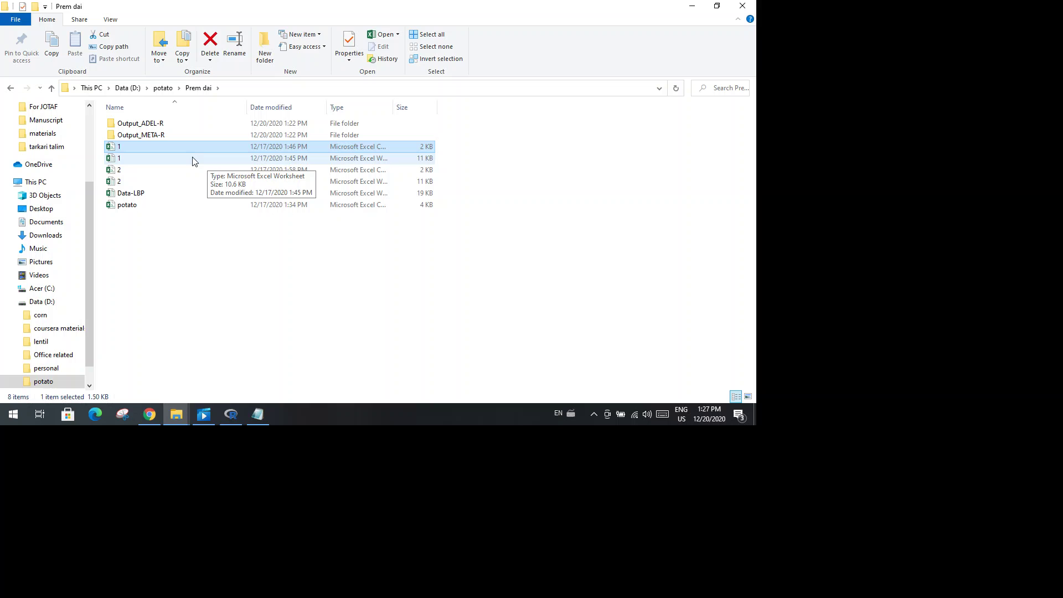
left_click(193, 161)
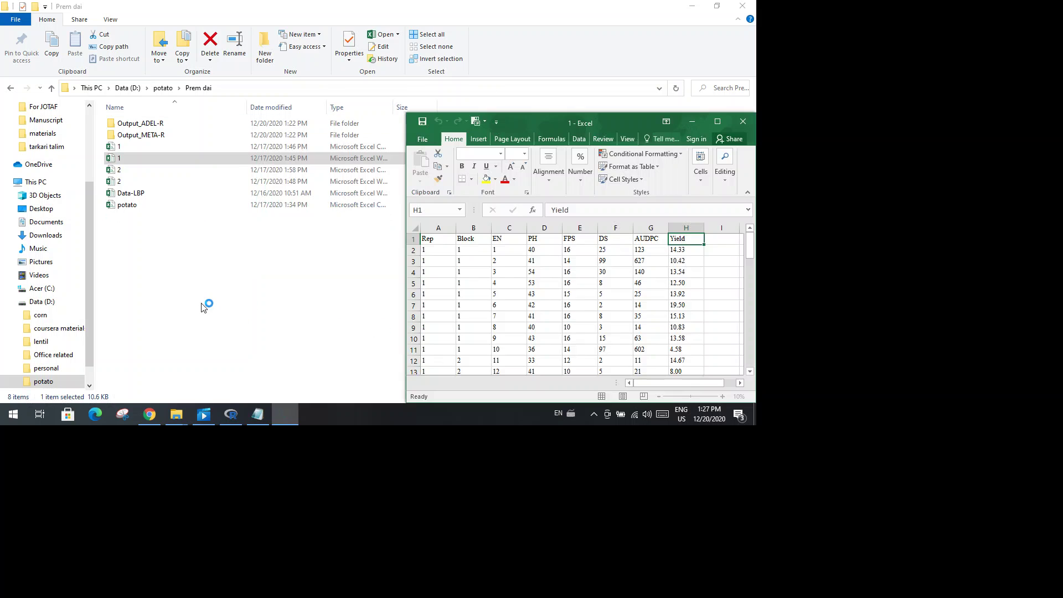
Step: Maximize the Excel window and check the Rep and Block headers in A1 and B1
left_click(719, 121)
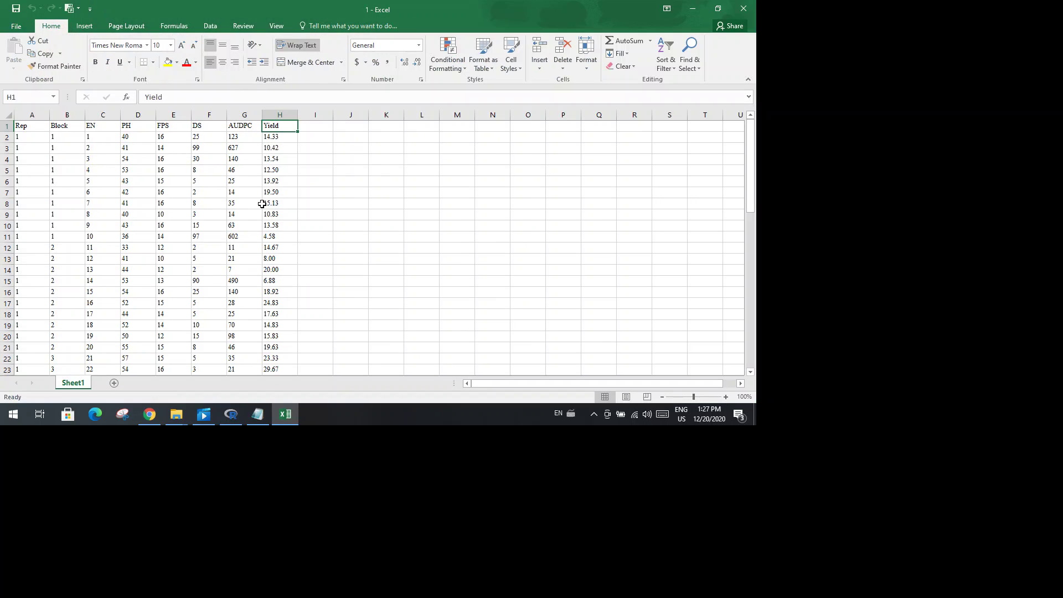
left_click(31, 128)
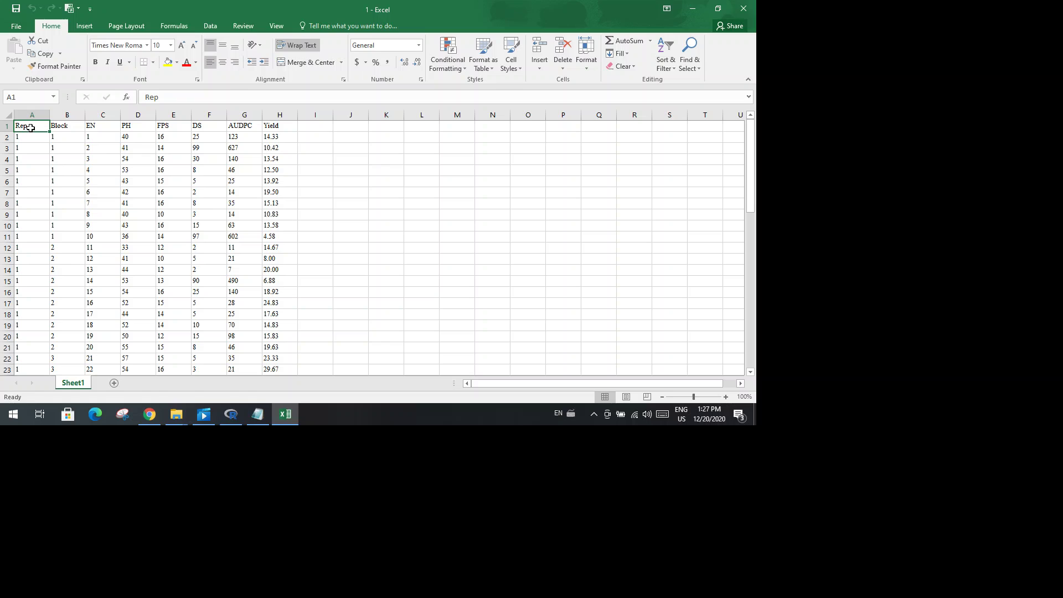
left_click(66, 127)
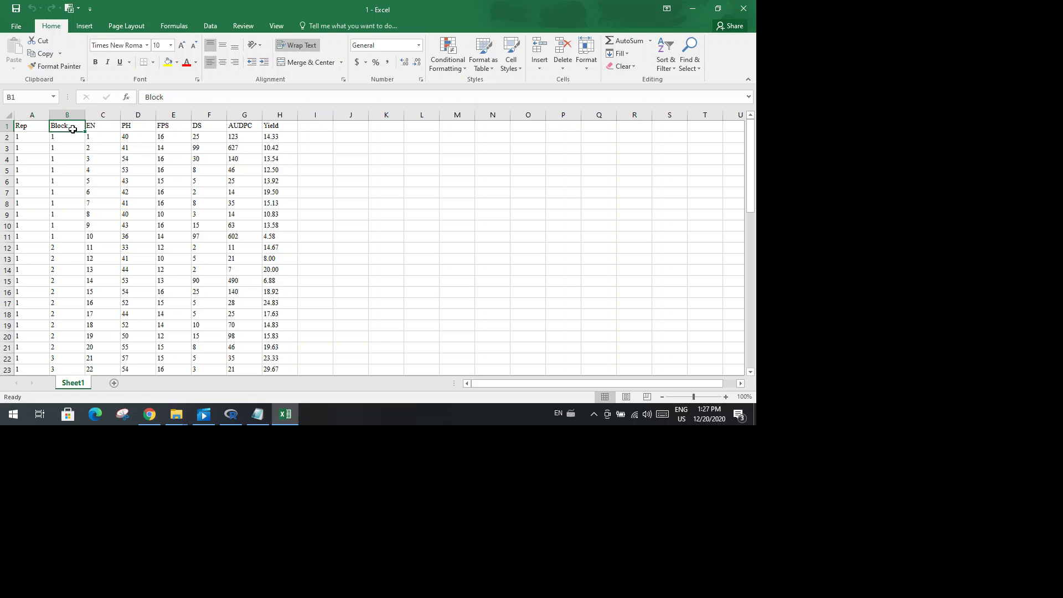
left_click(36, 128)
left_click(61, 128)
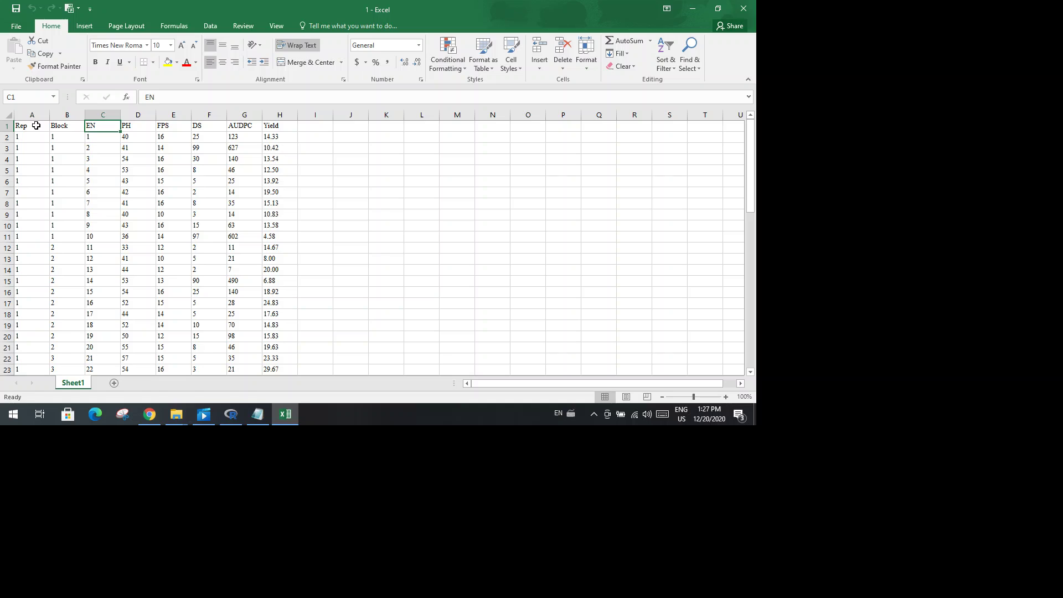
left_click(36, 125)
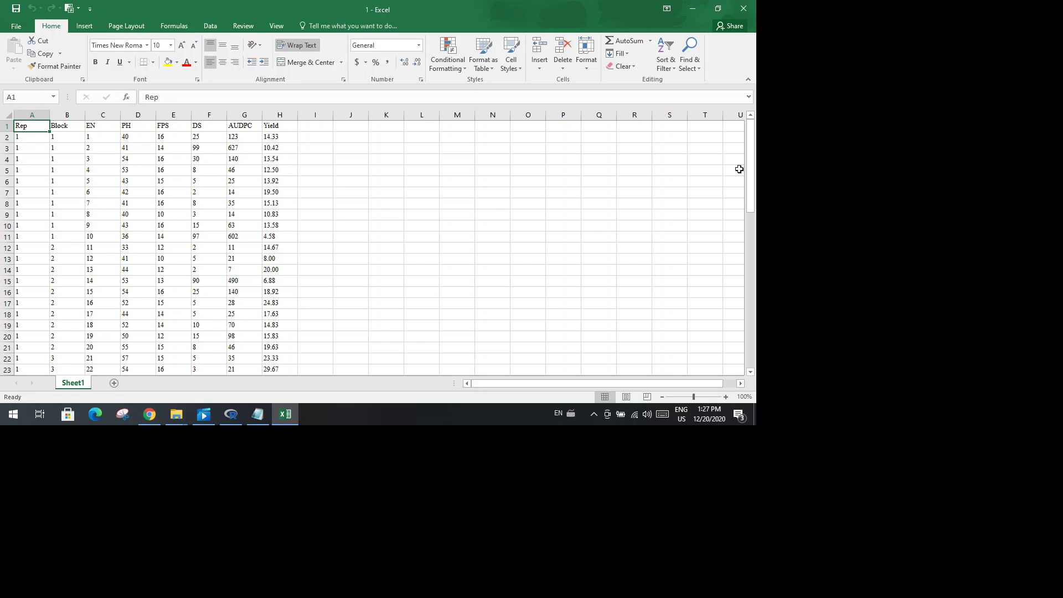
left_click_drag(751, 166, 756, 117)
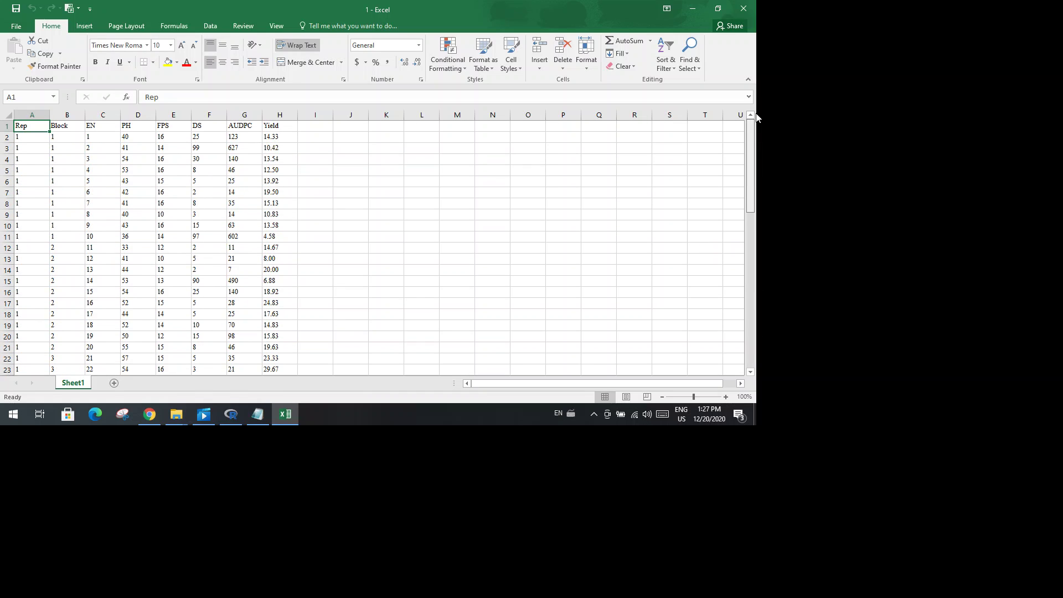
left_click(69, 138)
key("Down")
key("Down")
key("Down")
key("Down")
key("Down")
key("Down")
key("Down")
key("Down")
key("Down")
key("Down")
key("Down")
key("Down")
key("Down")
key("Down")
key("Down")
key("Down")
key("Down")
key("Down")
key("Down")
key("Down")
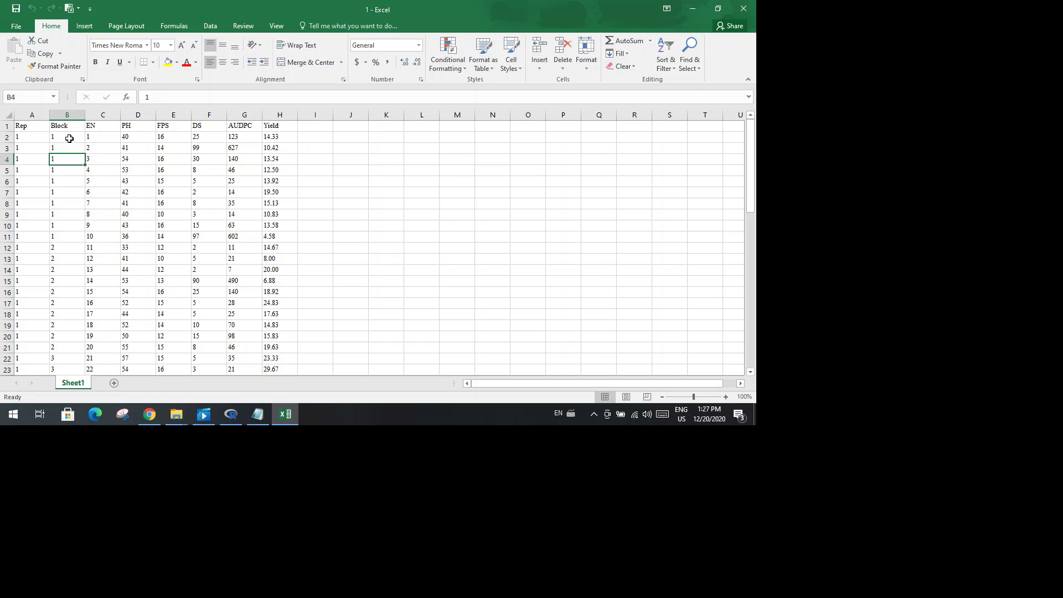
key("Down")
key("Down")
key("Down")
key("Down")
key("Down")
key("Down")
key("Down")
key("Down")
key("Down")
key("Down")
key("Down")
key("Down")
key("Down")
key("Down")
key("Down")
key("Down")
key("Down")
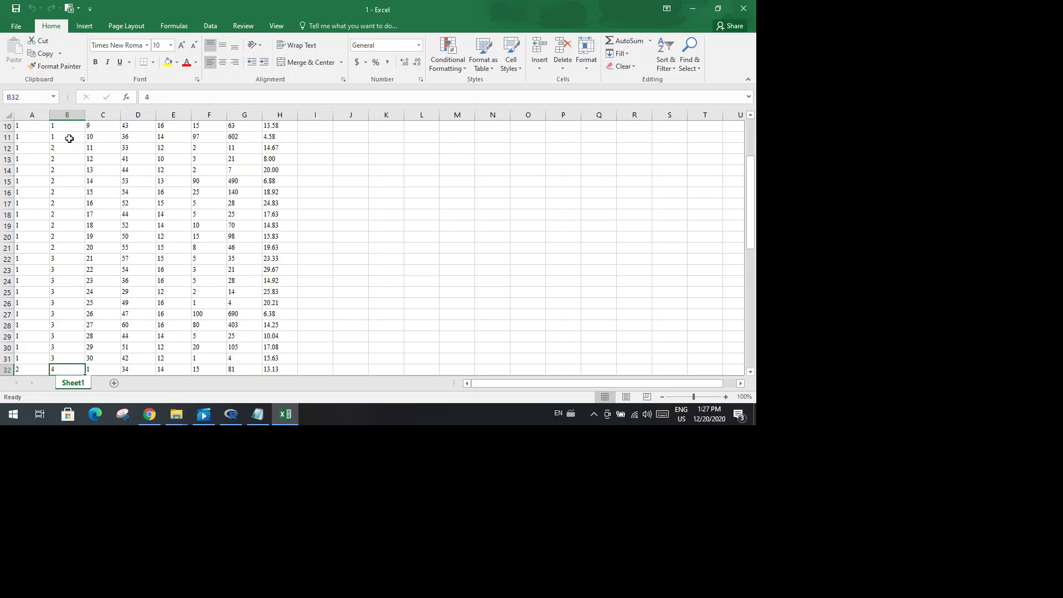
key("Down")
key("Down")
key("Down")
key("Down")
key("Down")
key("Down")
key("Down")
key("Down")
key("Down")
key("Down")
key("Down")
key("Down")
key("Down")
key("Down")
key("Down")
key("Down")
key("Down")
key("Down")
key("Down")
key("Down")
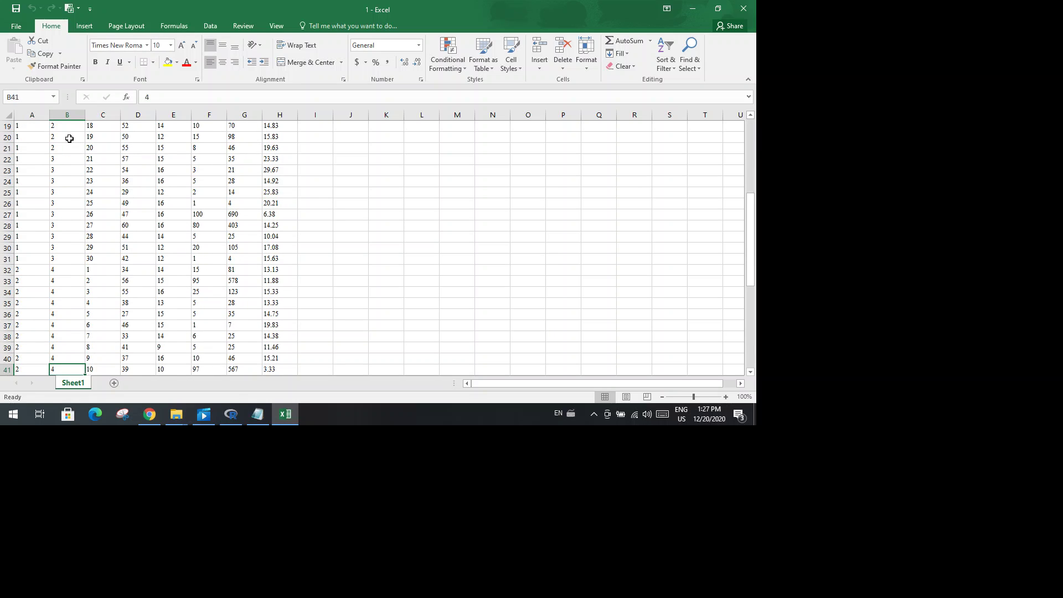
key("Down")
key("Down")
key("Down")
key("Down")
key("Down")
key("Down")
key("Down")
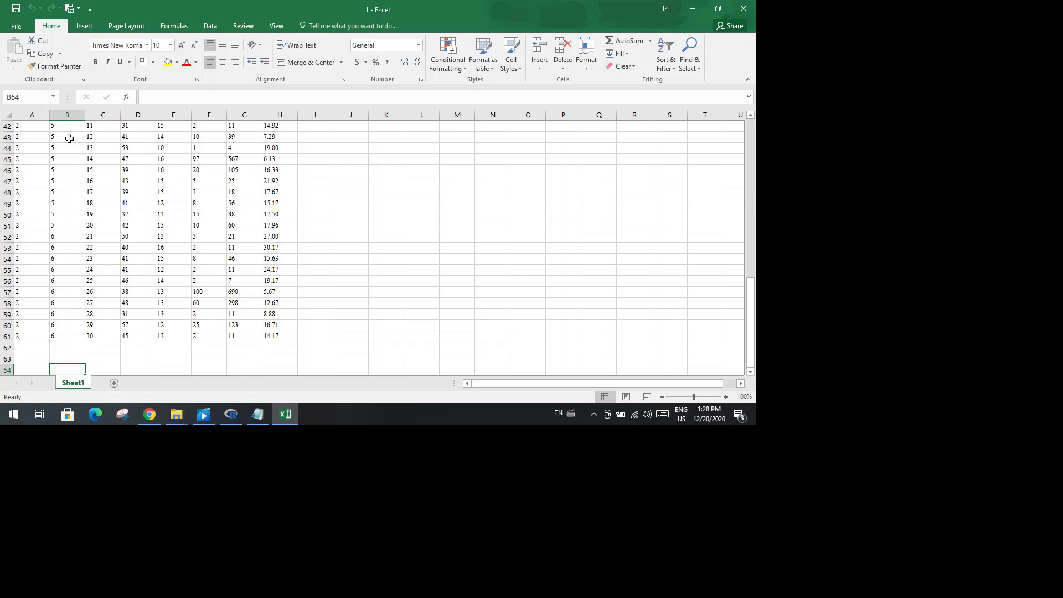
key("Up")
key("Up")
key("Up")
key("Up")
key("Up")
key("Up")
key("Up")
key("Up")
key("Up")
key("Up")
key("Up")
key("Up")
key("Up")
key("Up")
key("Up")
key("Up")
key("Up")
key("Up")
key("Up")
key("Up")
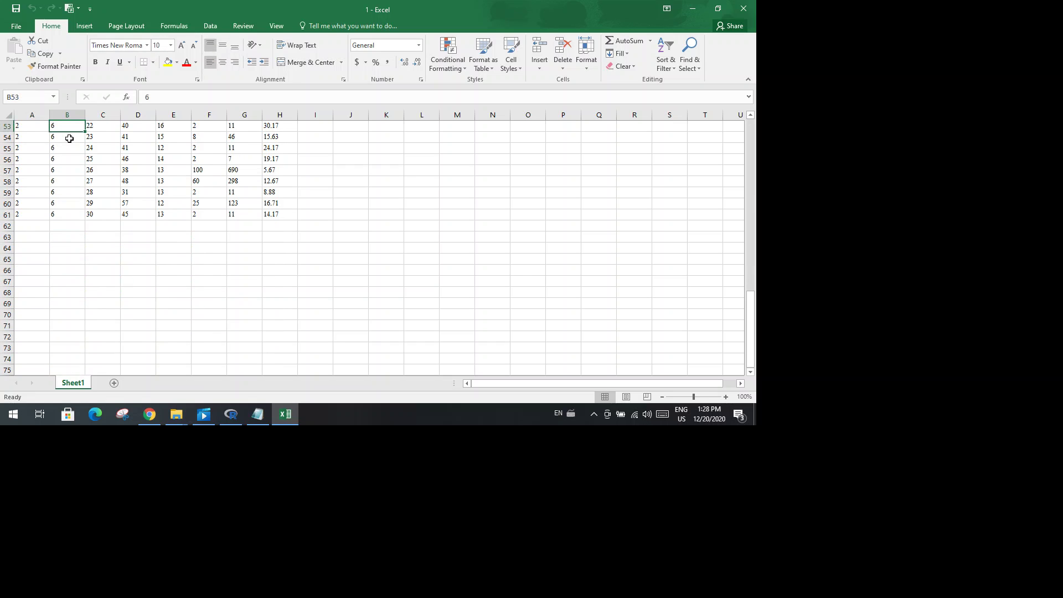
key("Up")
key("Up")
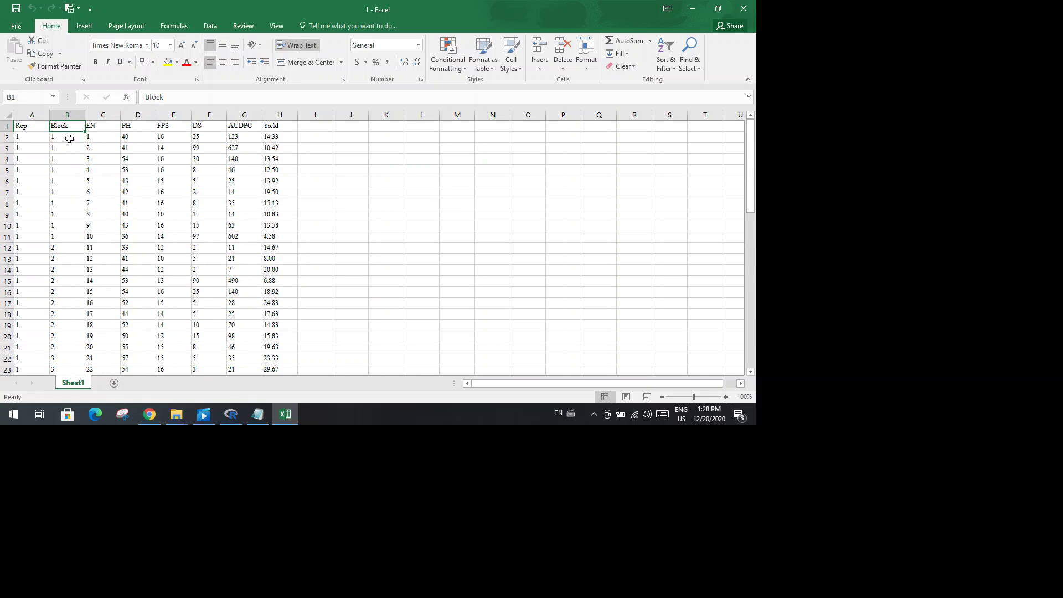
key("Down")
key("Down")
key("Down")
key("Down")
key("Down")
key("Down")
key("Down")
key("Down")
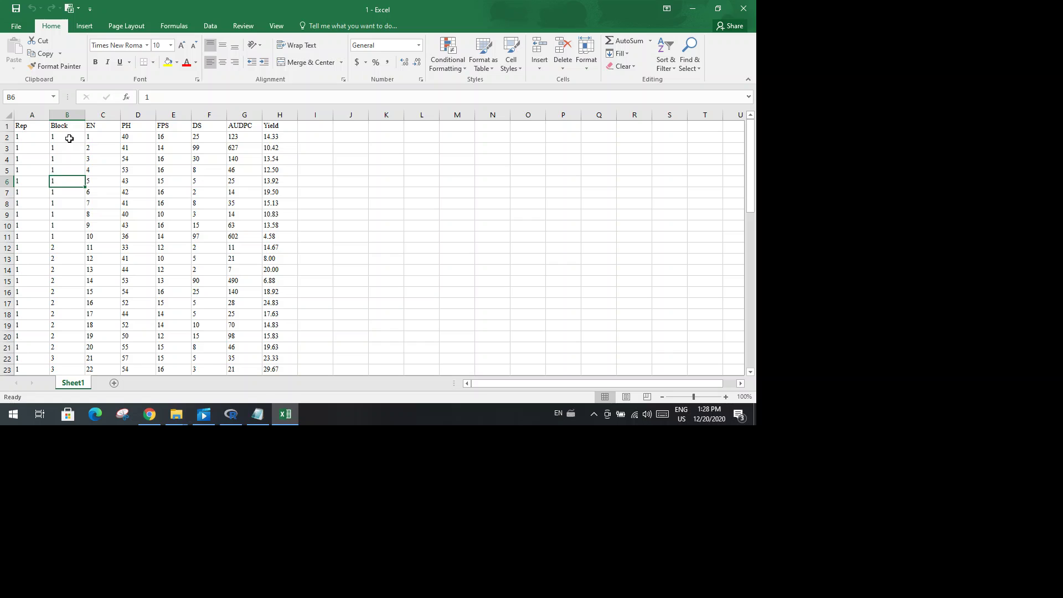
key("Down")
key("Down")
key("Down")
key("Down")
key("Down")
key("Down")
key("Down")
key("Down")
key("Down")
key("Down")
key("Down")
key("Down")
key("Down")
key("Down")
key("Down")
key("Down")
key("Down")
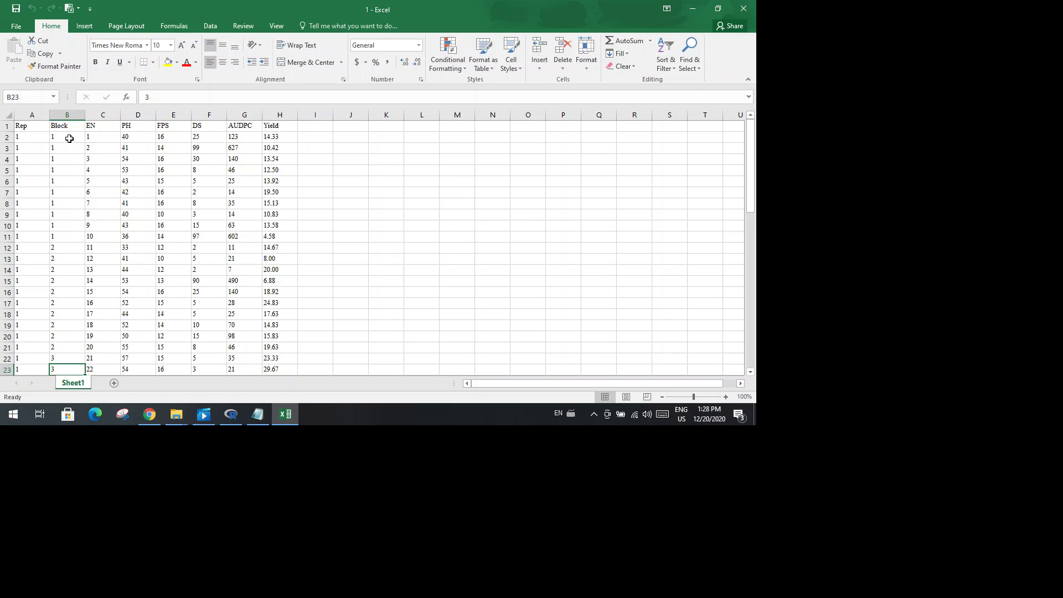
key("Down")
key("Down")
key("Down")
key("Down")
key("Down")
key("Down")
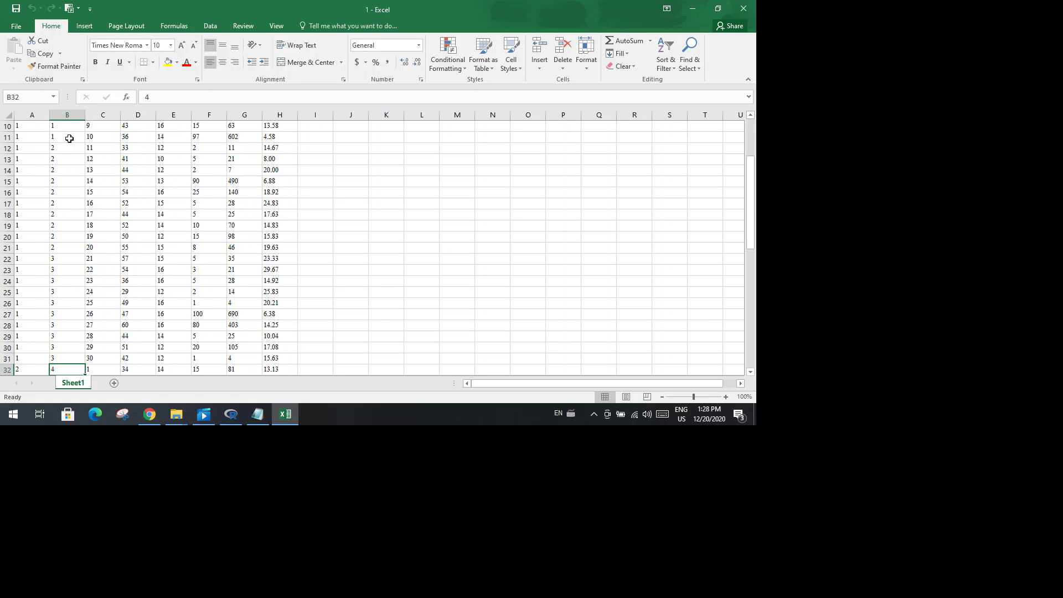
key("Down")
key("Down")
key("Down")
key("Down")
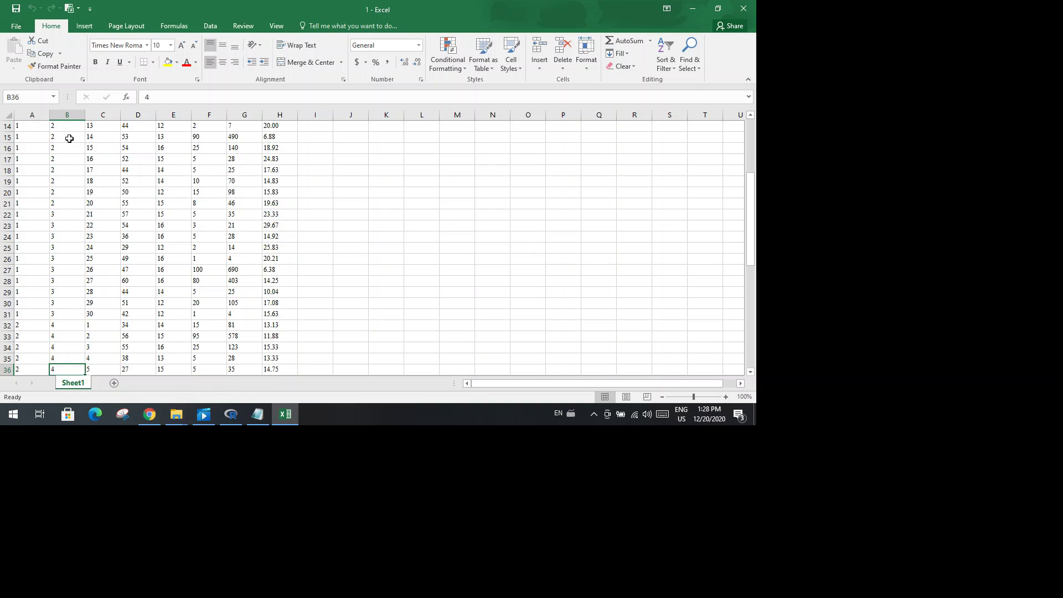
key("Up")
key("Up")
key("Up")
key("Up")
key("Up")
key("Up")
key("Up")
key("Up")
key("Up")
key("Up")
key("Up")
key("Up")
key("Up")
key("Up")
key("Up")
key("Up")
key("Up")
key("Up")
key("Up")
key("Up")
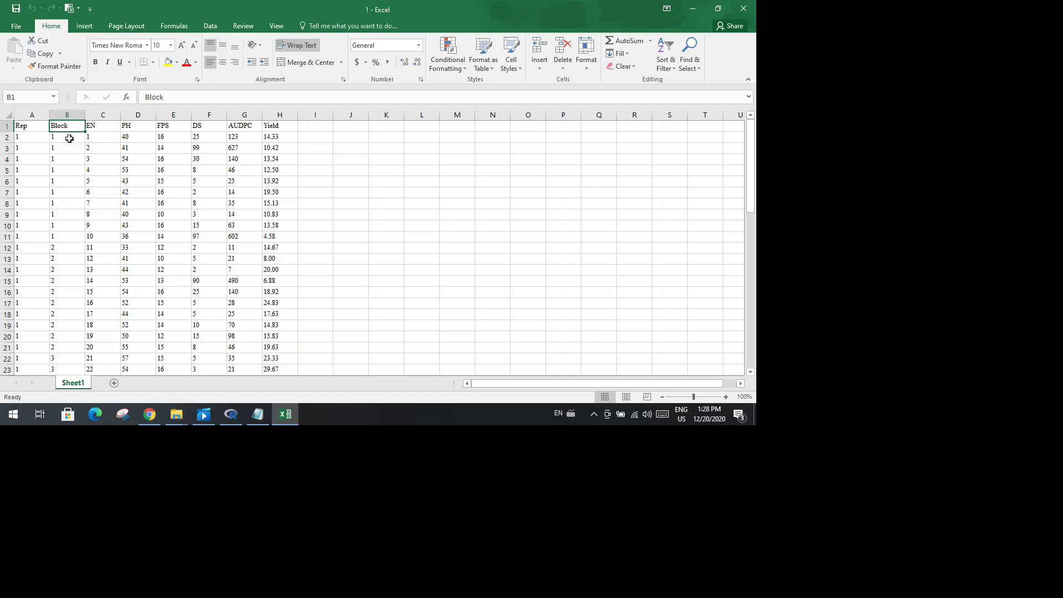
key("Down")
key("Down")
key("Down")
key("Down")
key("Down")
key("Down")
key("Down")
key("Down")
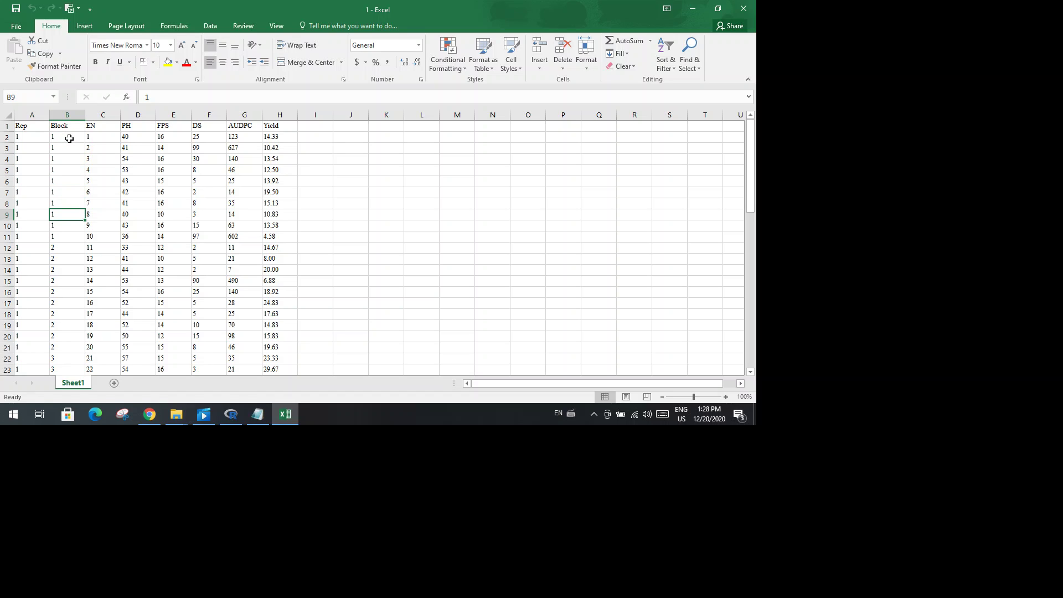
key("Up")
key("Up")
key("Up")
key("Up")
key("Up")
key("Up")
key("Up")
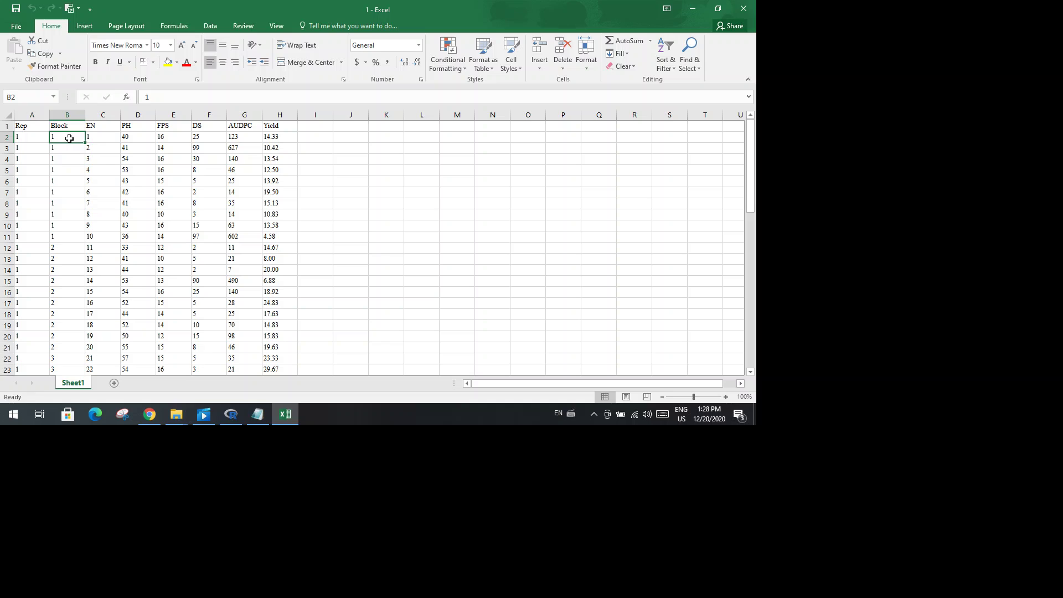
key("Down")
key("Down")
key("Down")
key("Down")
key("Down")
key("Down")
key("Down")
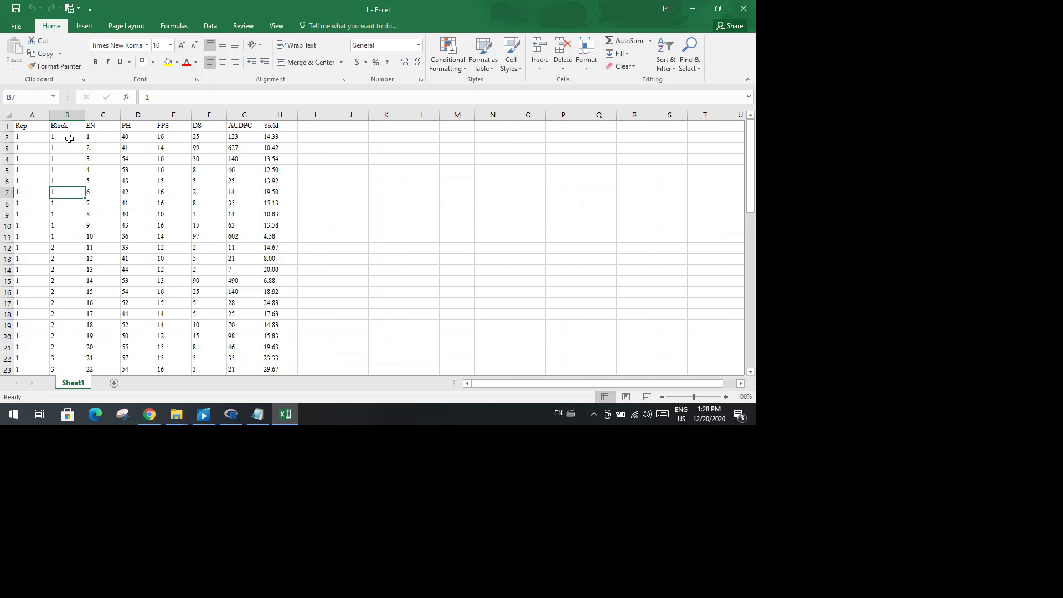
key("Down")
key("Down")
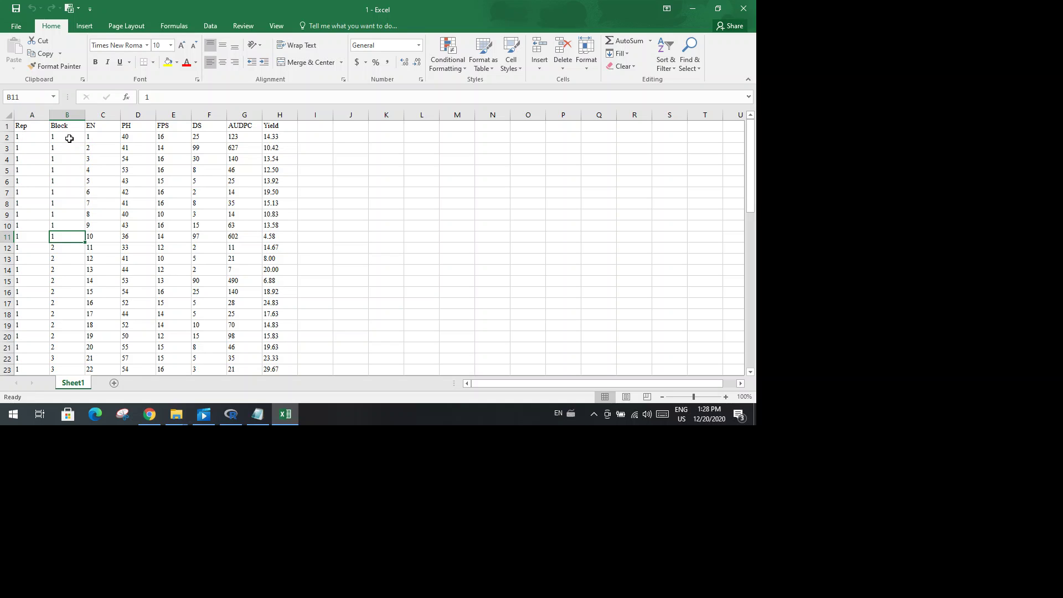
key("Down")
key("Down")
key("Down")
key("Down")
key("Down")
key("Down")
key("Down")
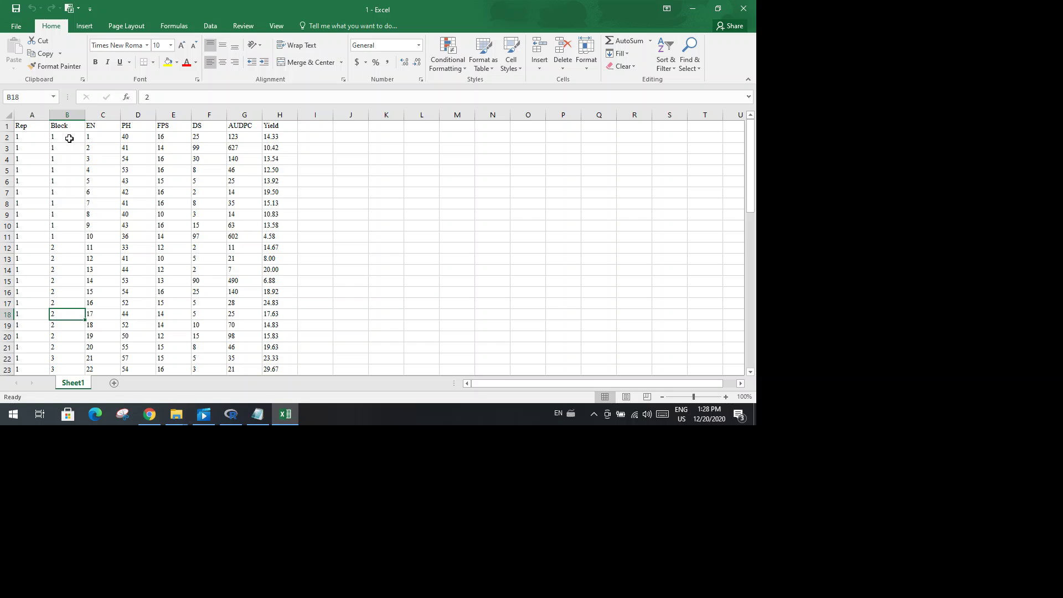
key("Down")
key("Down")
key("Down")
key("Down")
key("Down")
key("Down")
key("Down")
key("Down")
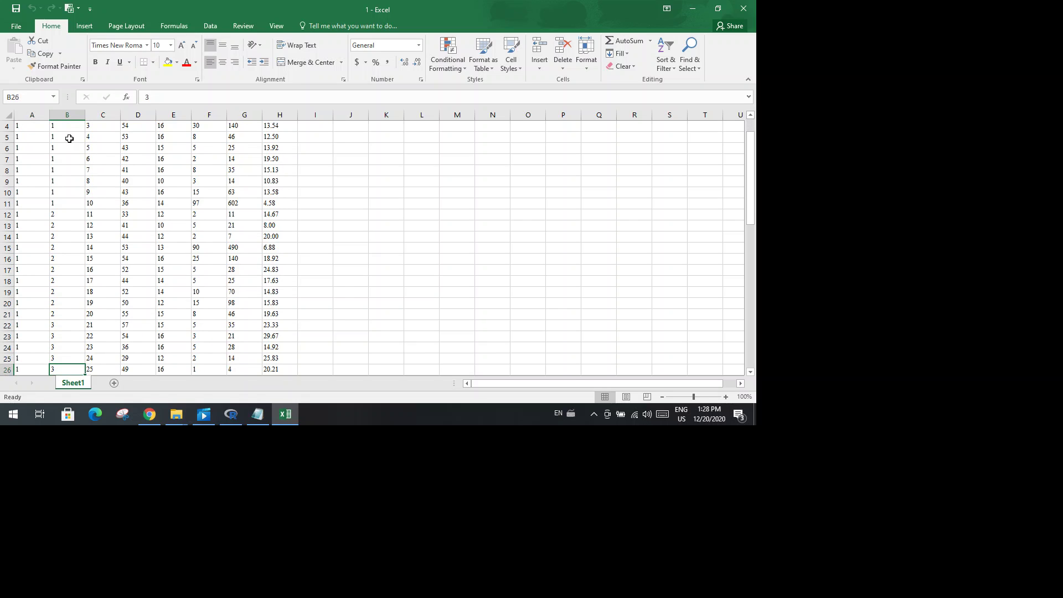
key("Down")
key("Down")
key("Down")
key("Down")
key("Down")
key("Down")
key("Down")
key("Down")
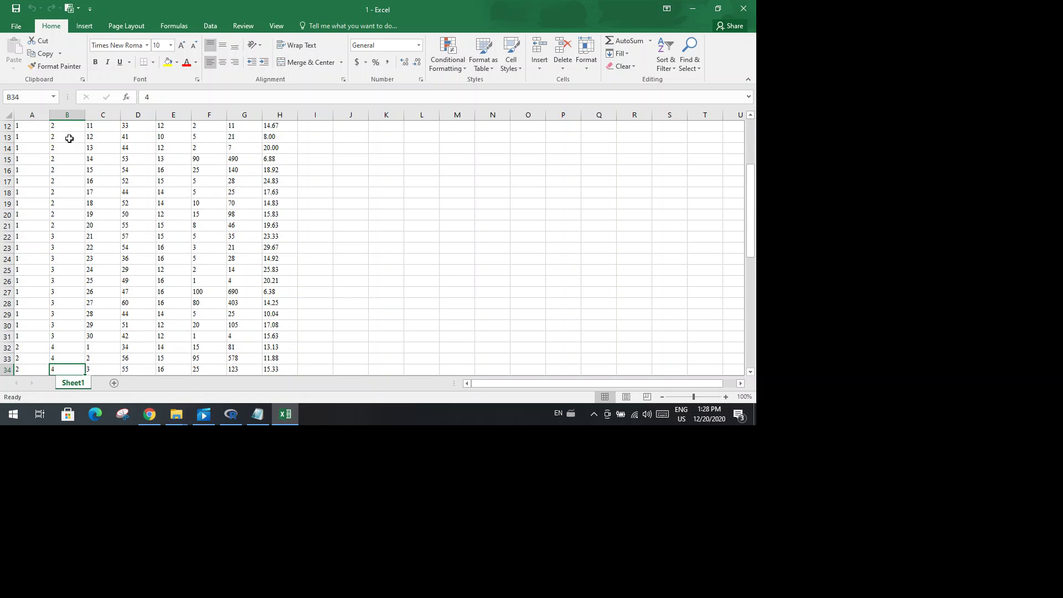
left_click(70, 336)
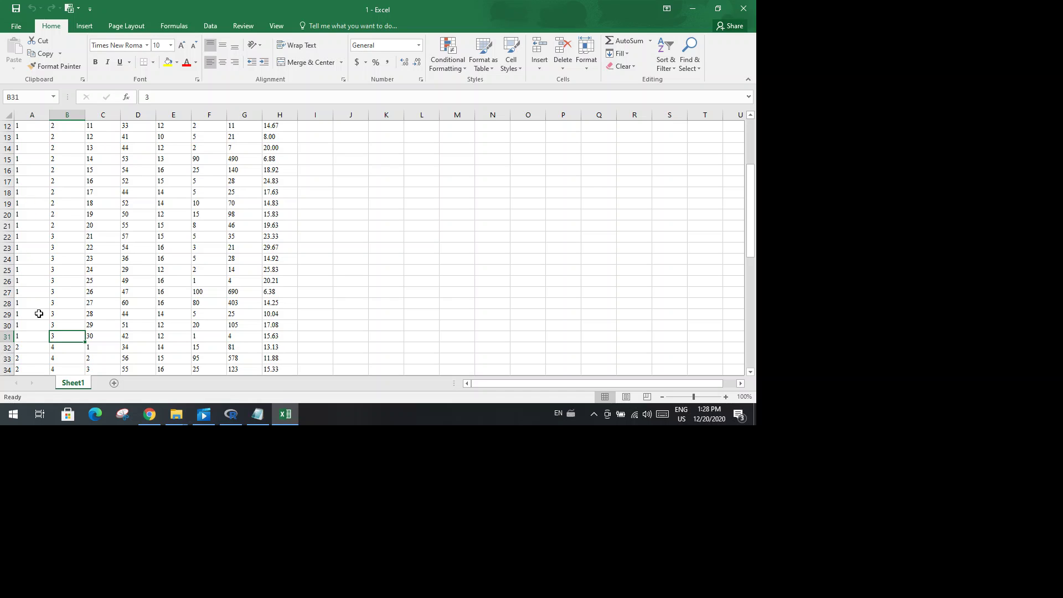
double_click(33, 336)
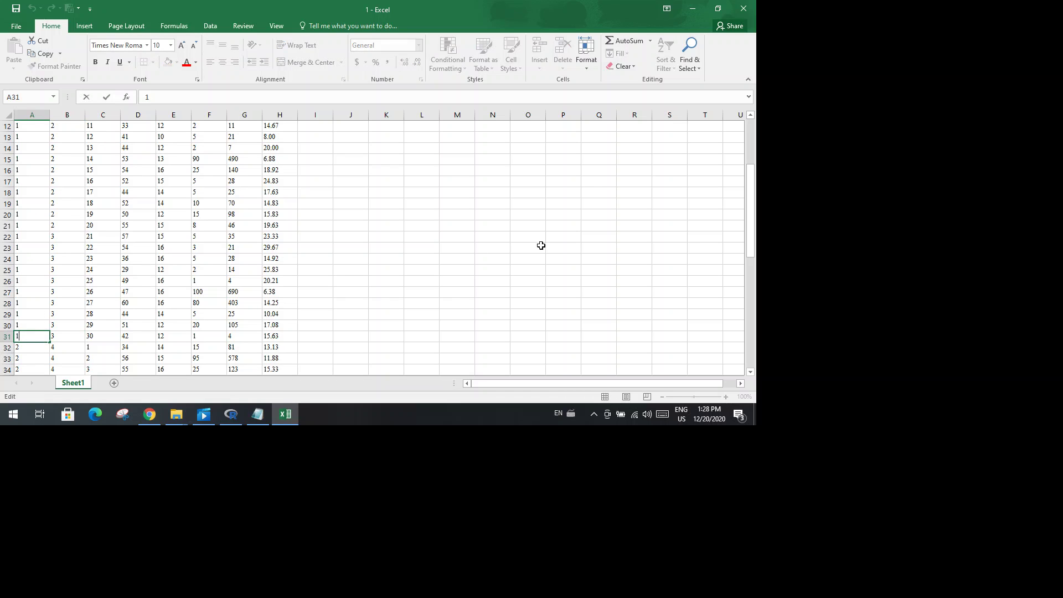
left_click_drag(750, 214, 750, 166)
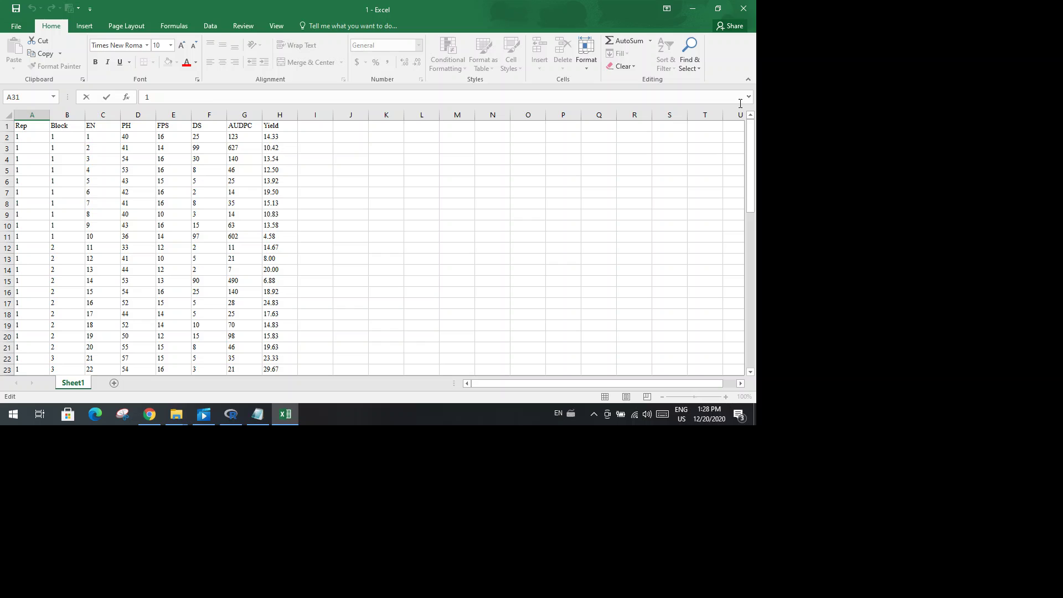
left_click(39, 115)
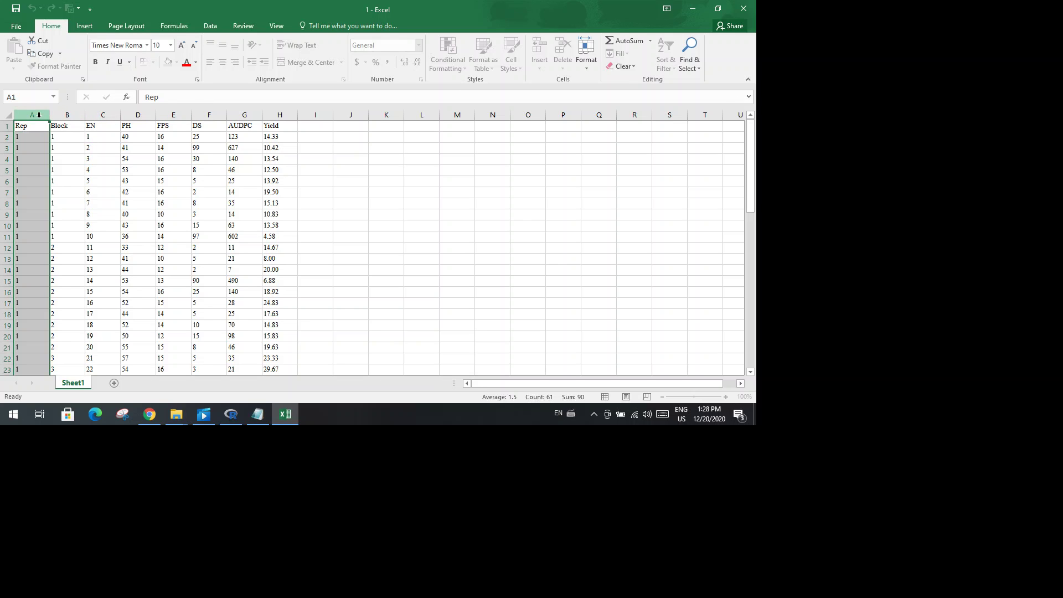
left_click_drag(752, 146, 756, 227)
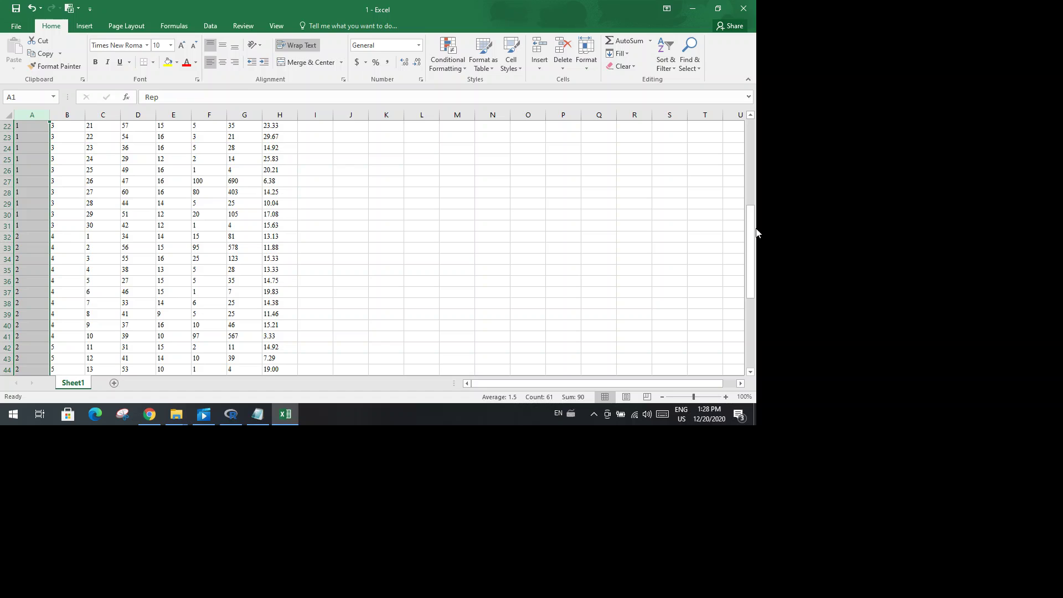
left_click(31, 214)
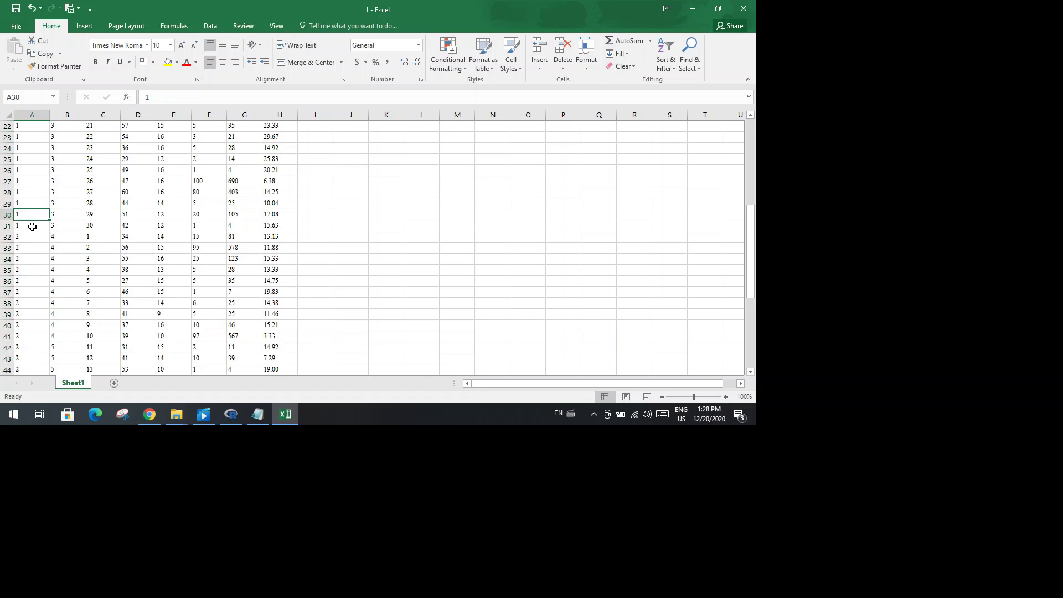
left_click(32, 227)
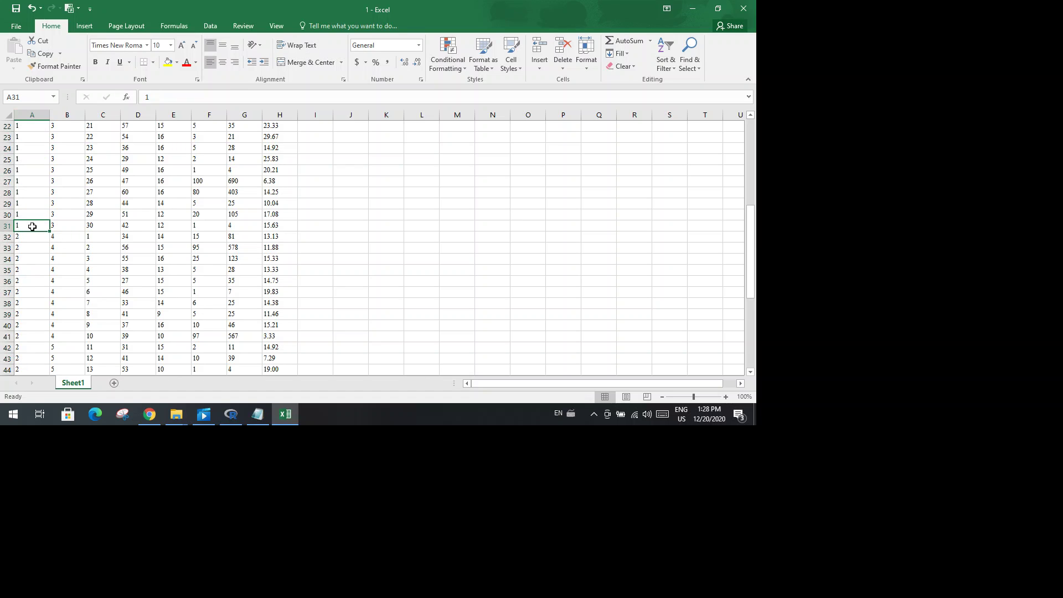
left_click(62, 226)
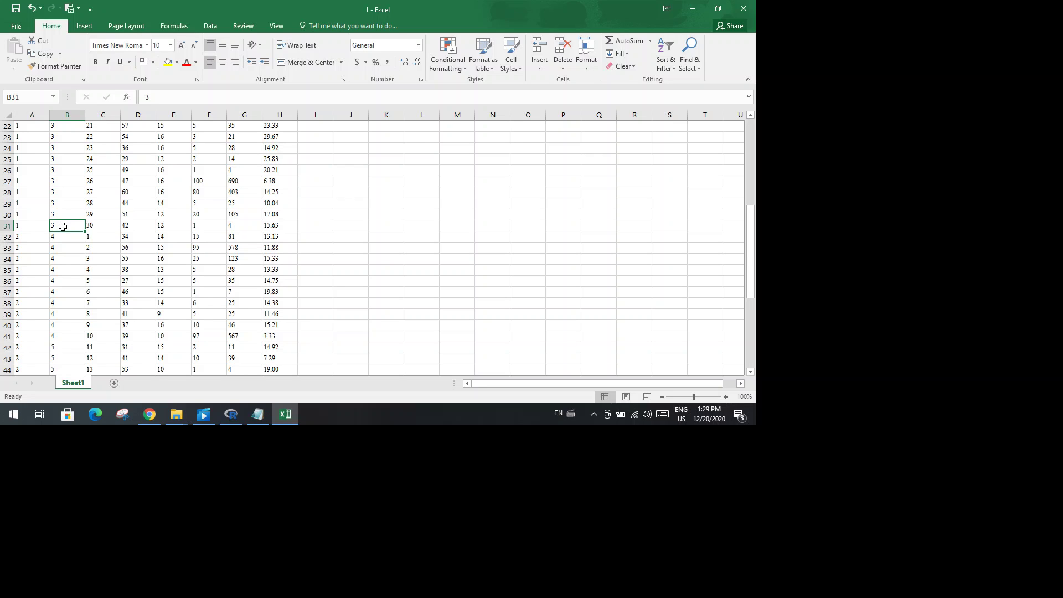
left_click(34, 236)
left_click(66, 237)
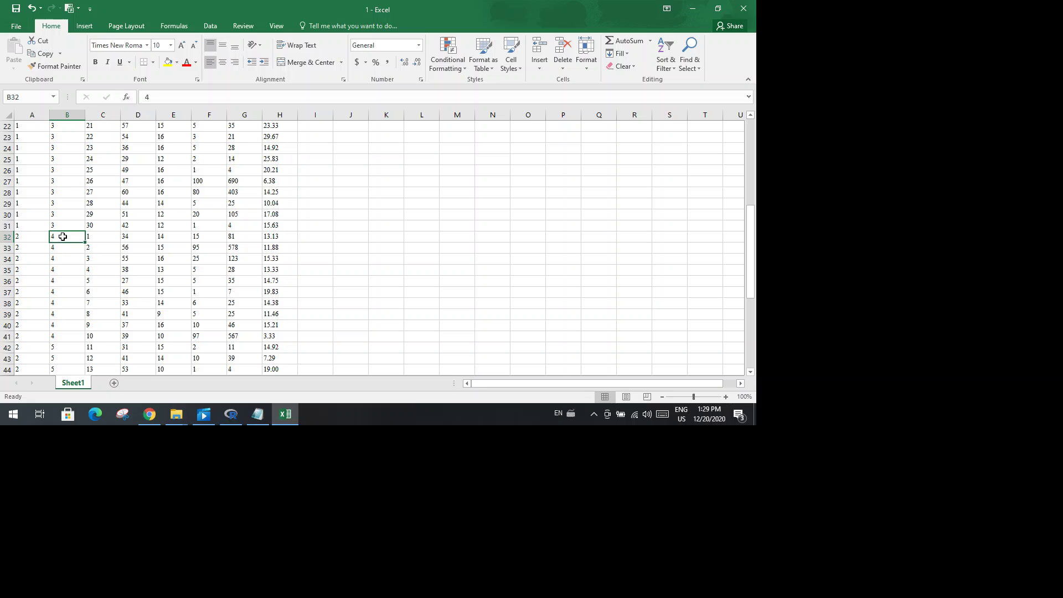
left_click(29, 237)
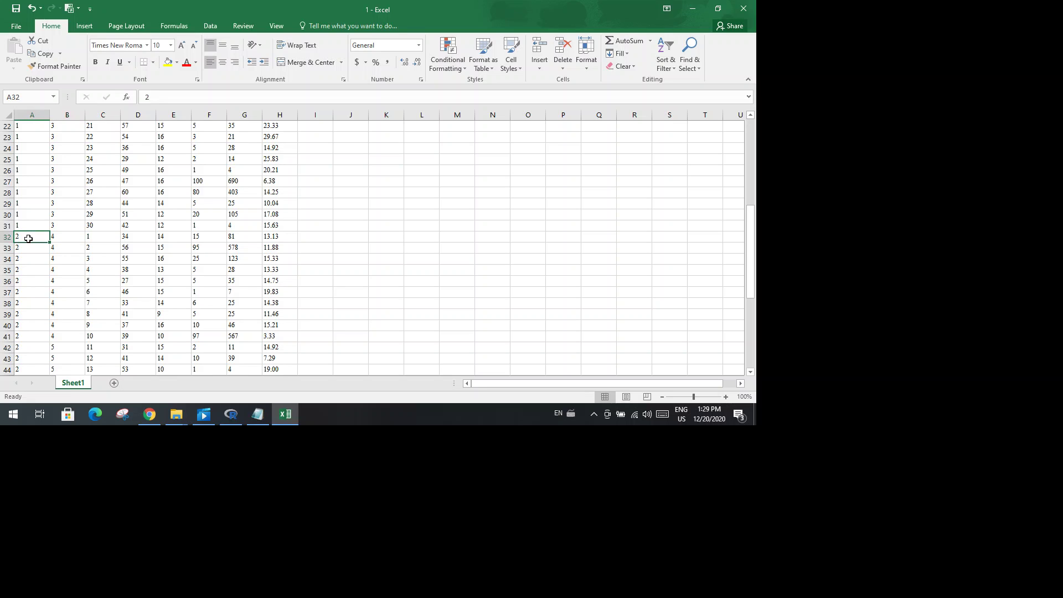
left_click(73, 239)
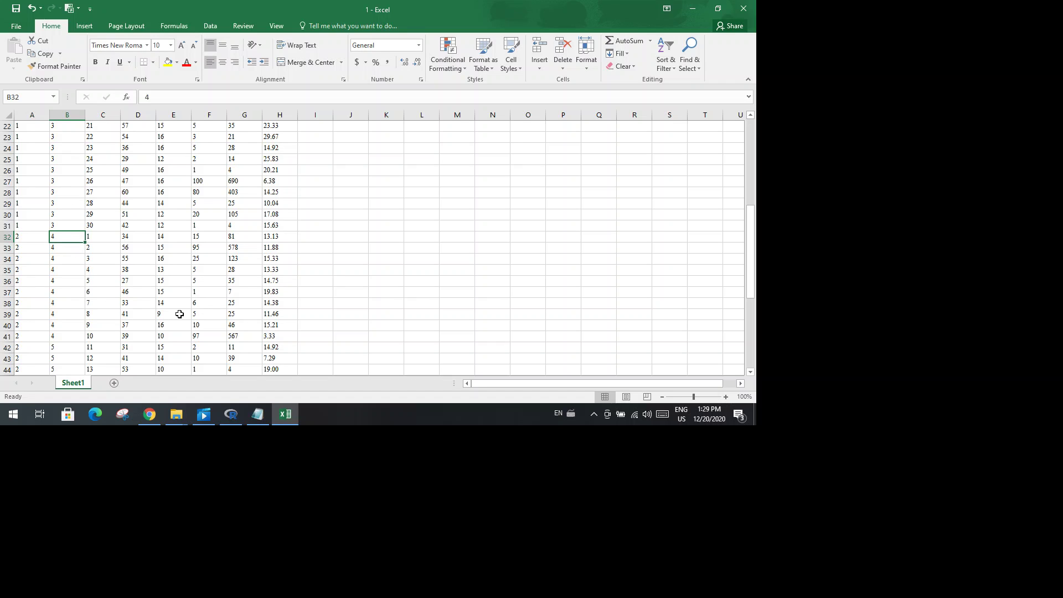
left_click_drag(753, 254, 751, 158)
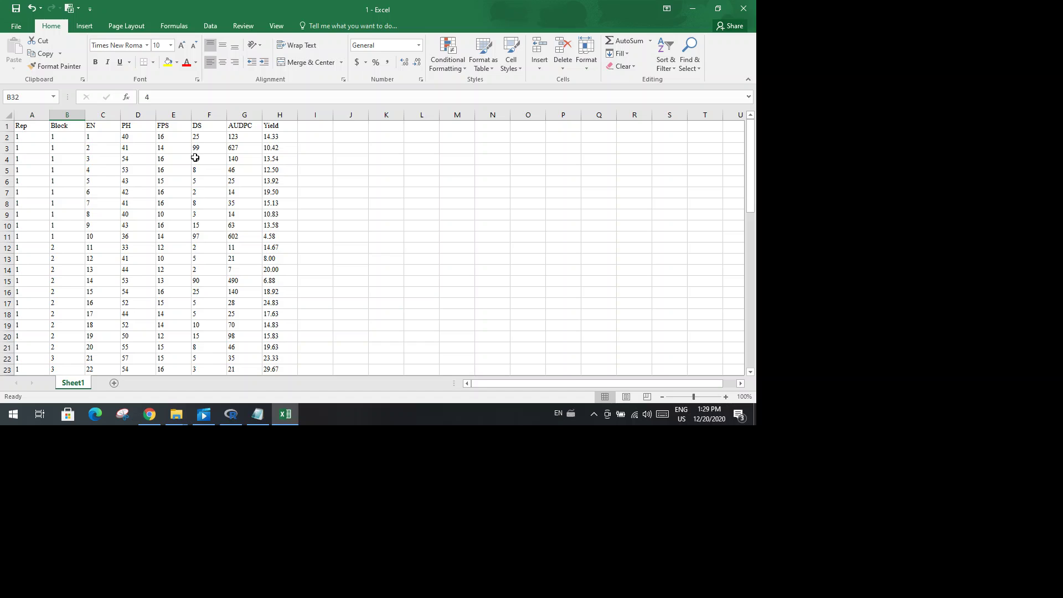
left_click(101, 115)
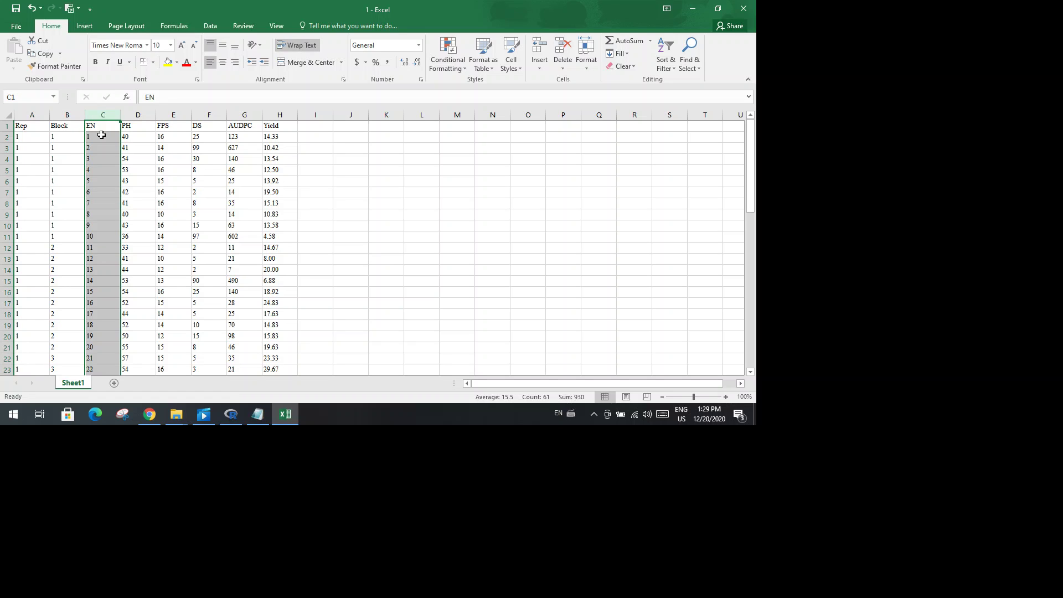
left_click(20, 135)
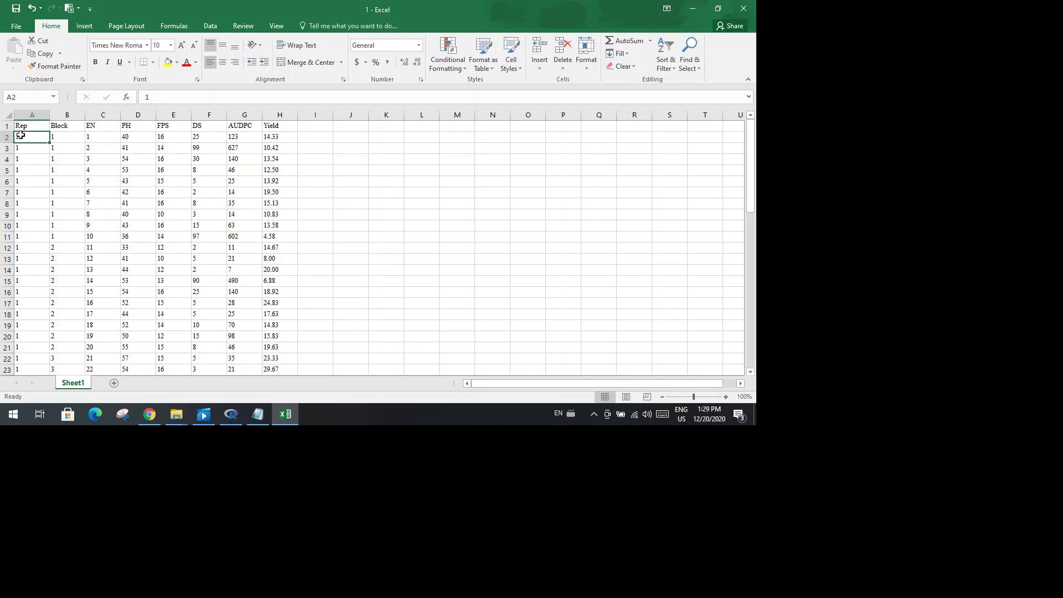
left_click(69, 135)
left_click(100, 136)
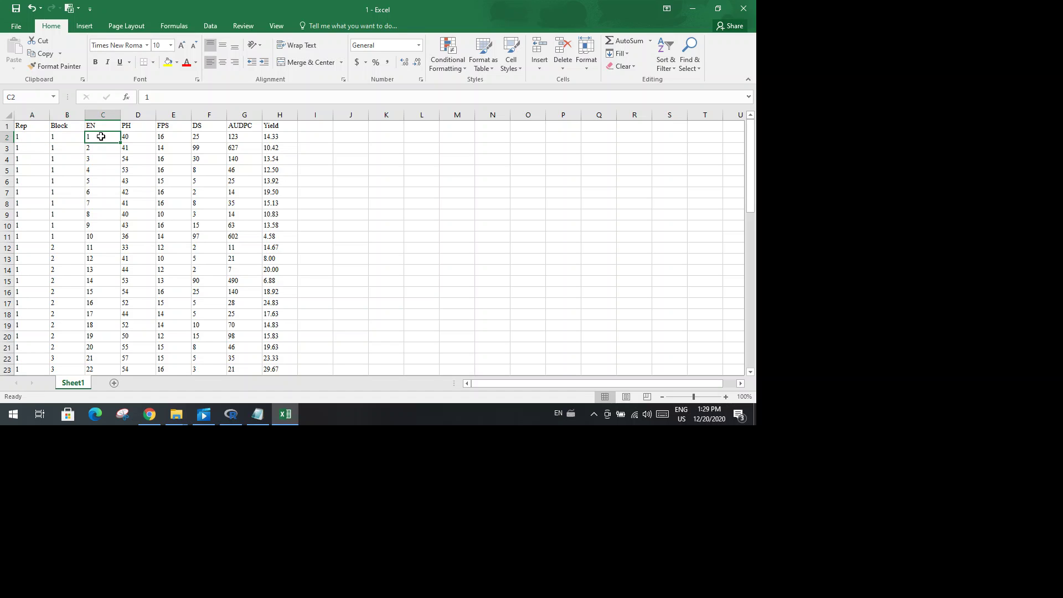
left_click(139, 116)
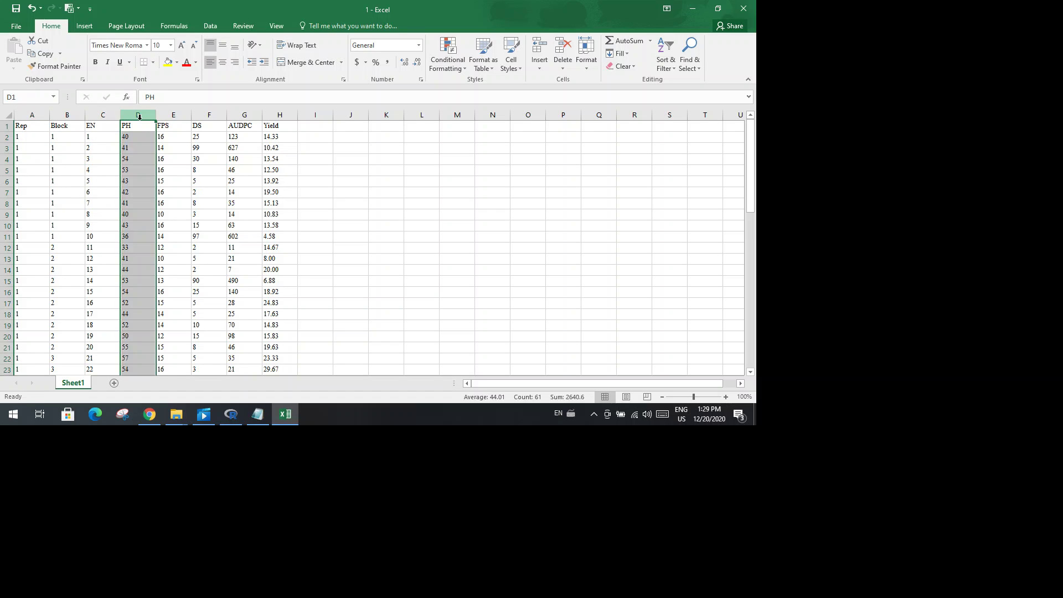
left_click(184, 109)
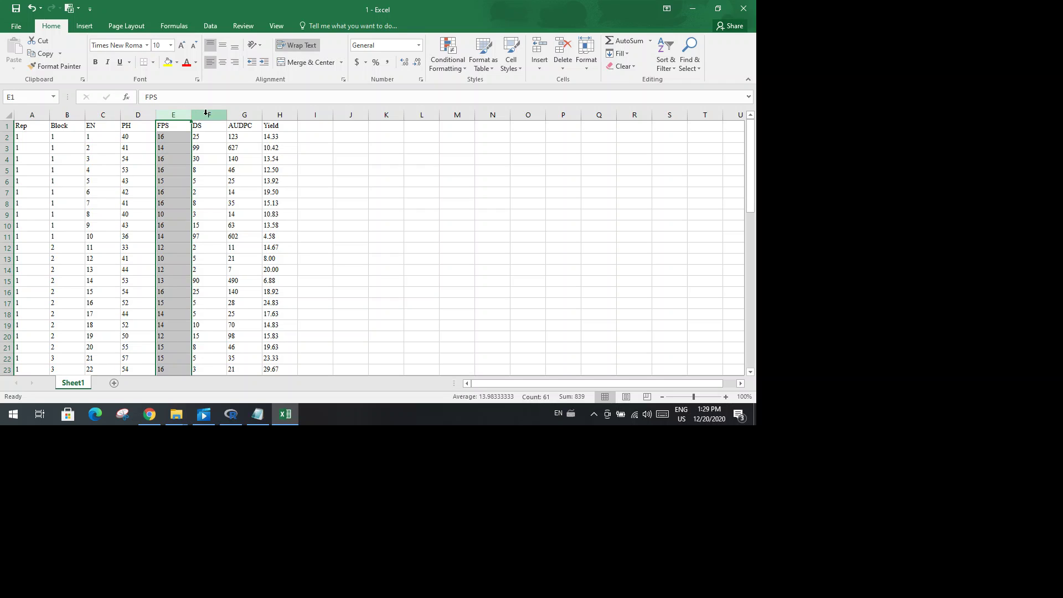
left_click(205, 113)
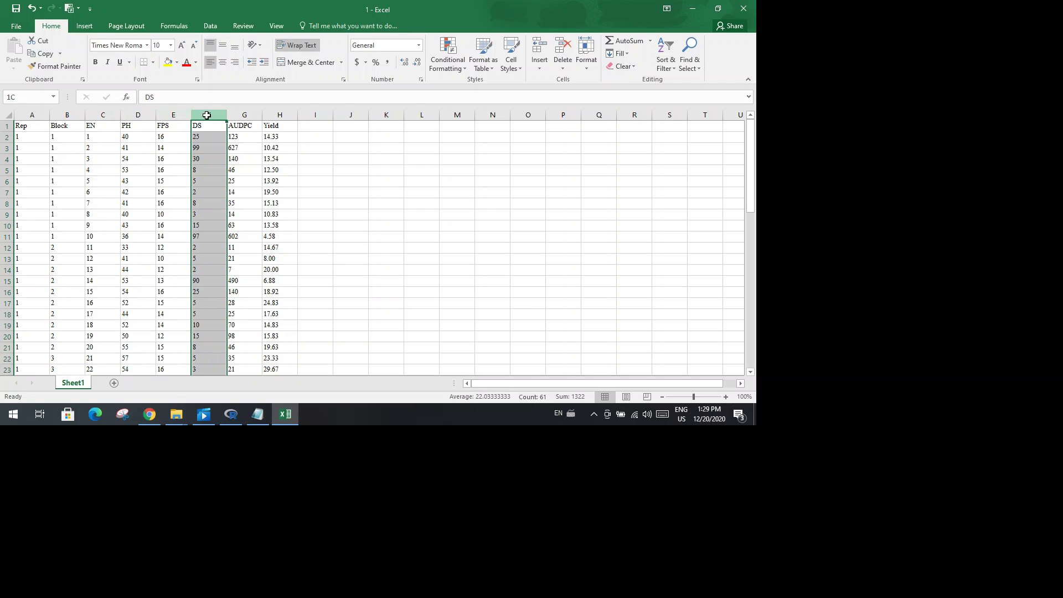
left_click(243, 114)
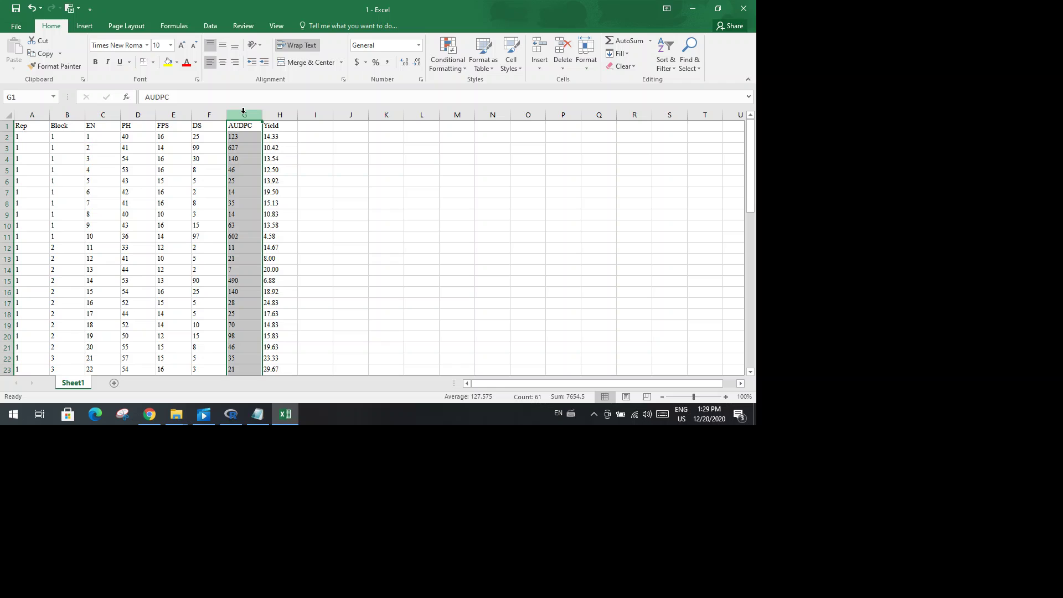
left_click(275, 113)
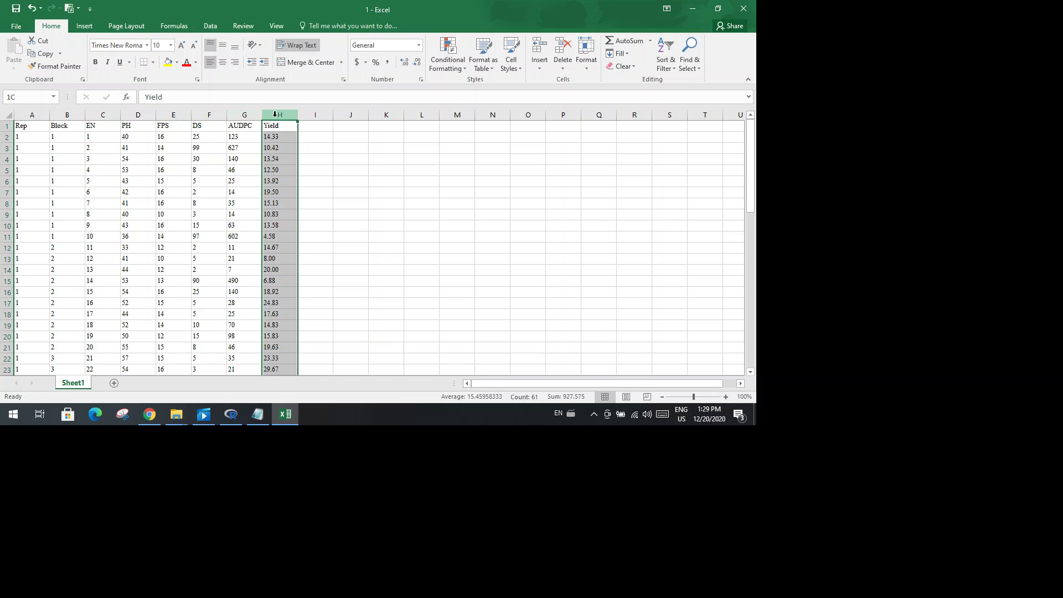
left_click(361, 191)
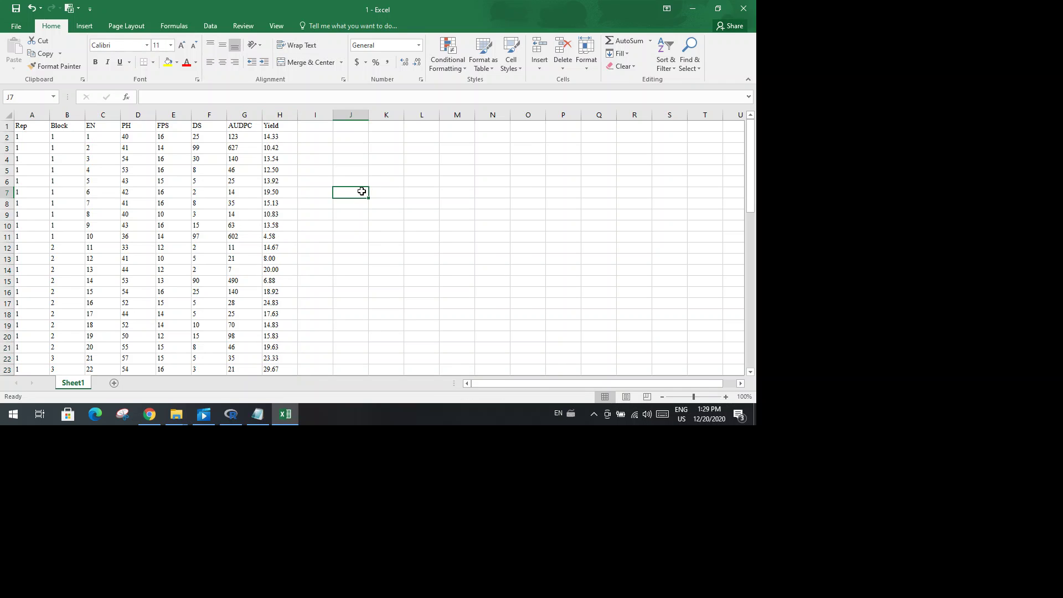
left_click_drag(747, 149, 756, 126)
left_click_drag(750, 166, 757, 97)
left_click_drag(756, 151, 750, 113)
Step: Start Save As from the File menu with Prem dai as the target folder
left_click(16, 28)
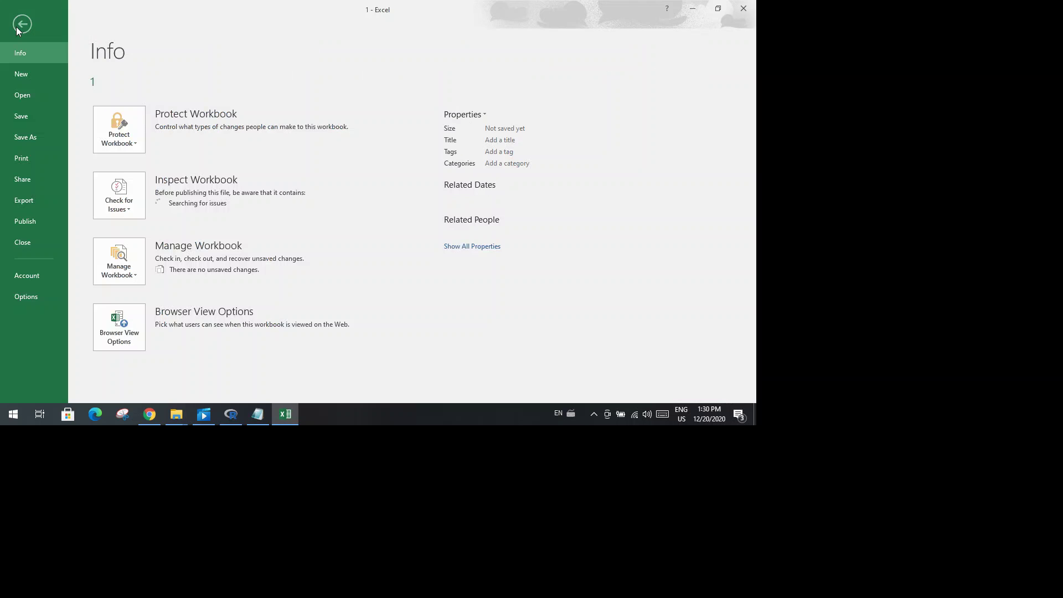
left_click(26, 138)
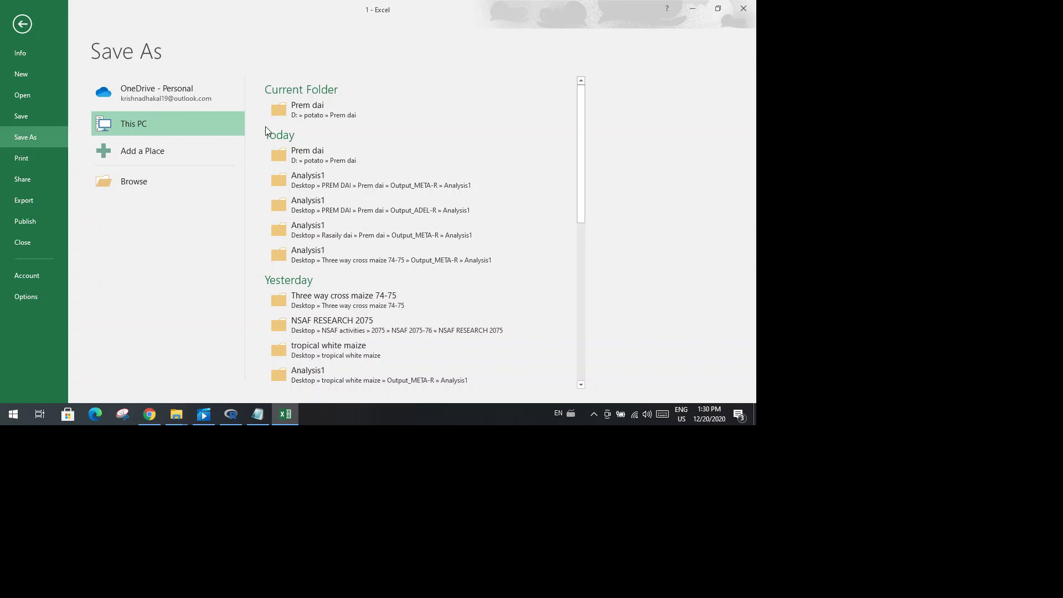
left_click(403, 110)
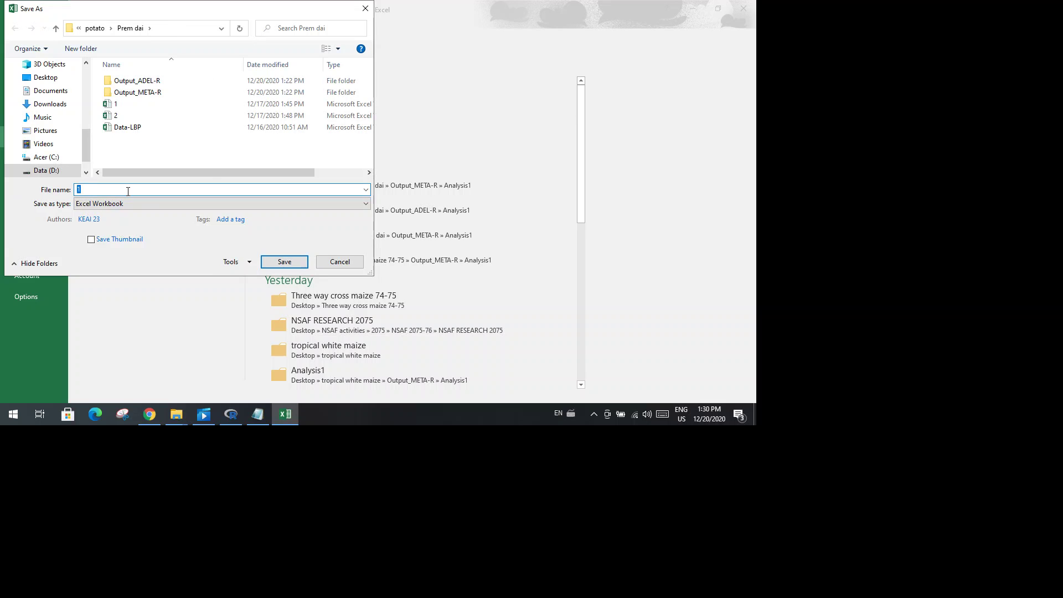
Step: Name the file 'pota' and choose CSV (Comma delimited) as the save type
left_click(96, 189)
type("po")
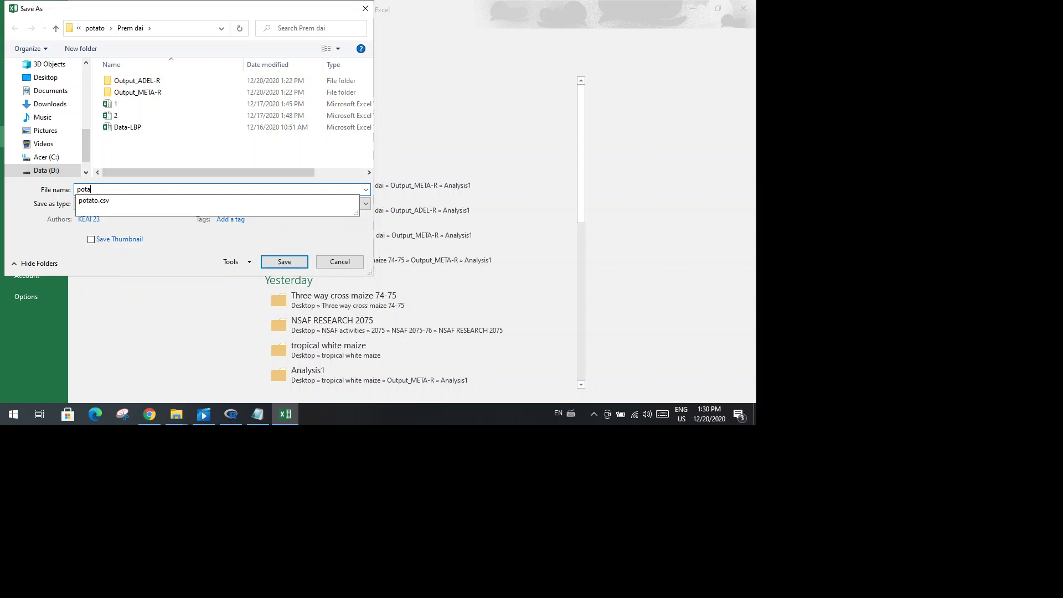
type("ta")
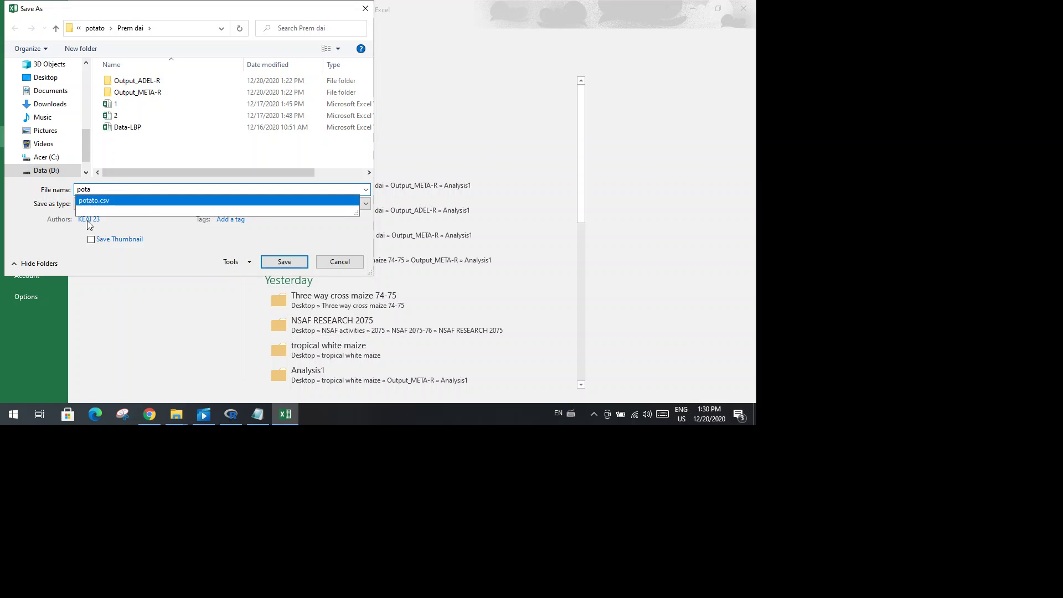
left_click(172, 230)
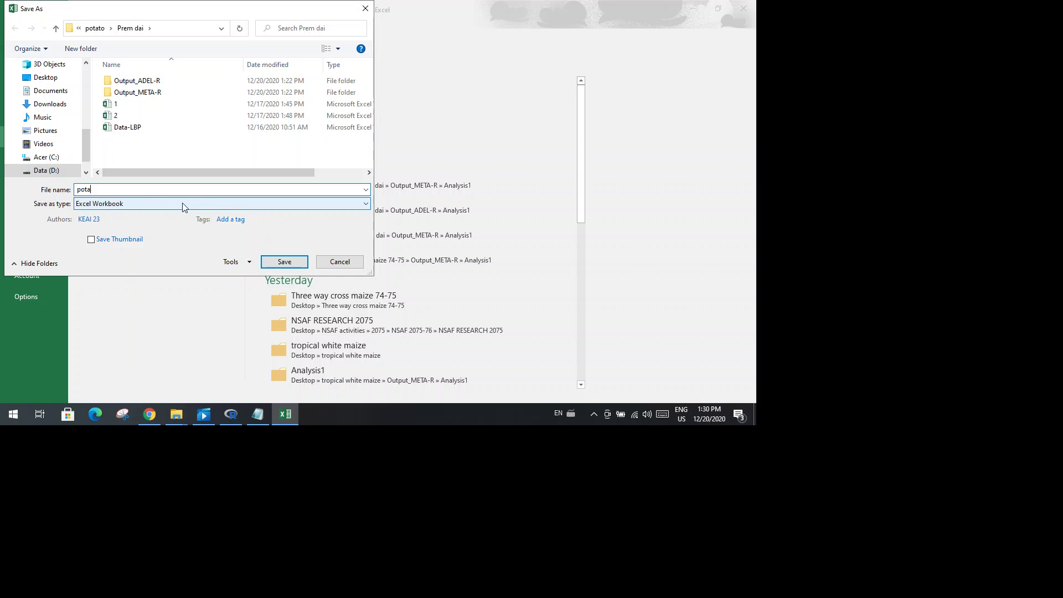
left_click(361, 207)
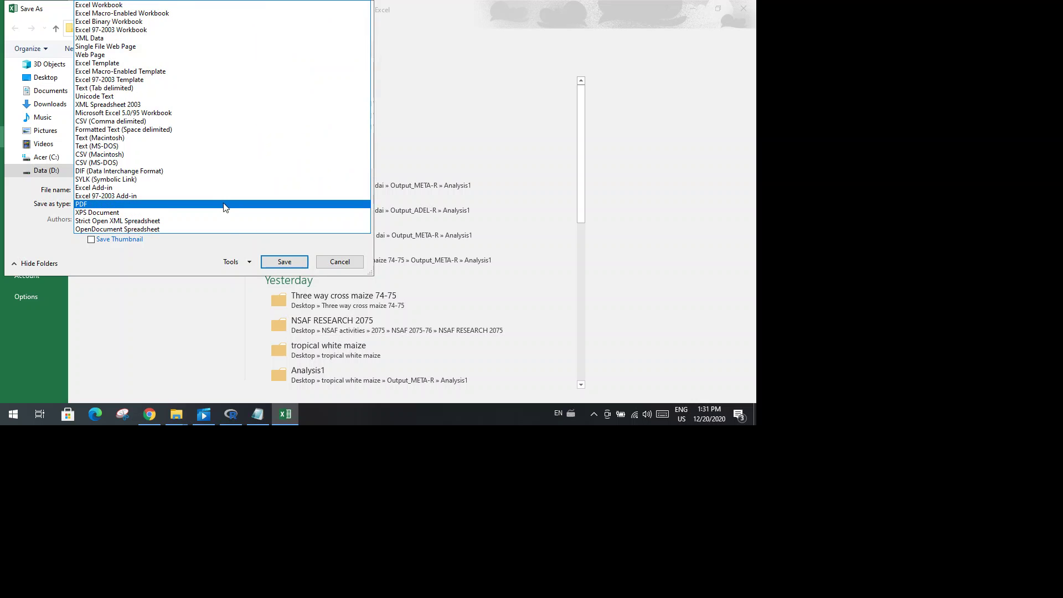
left_click(216, 122)
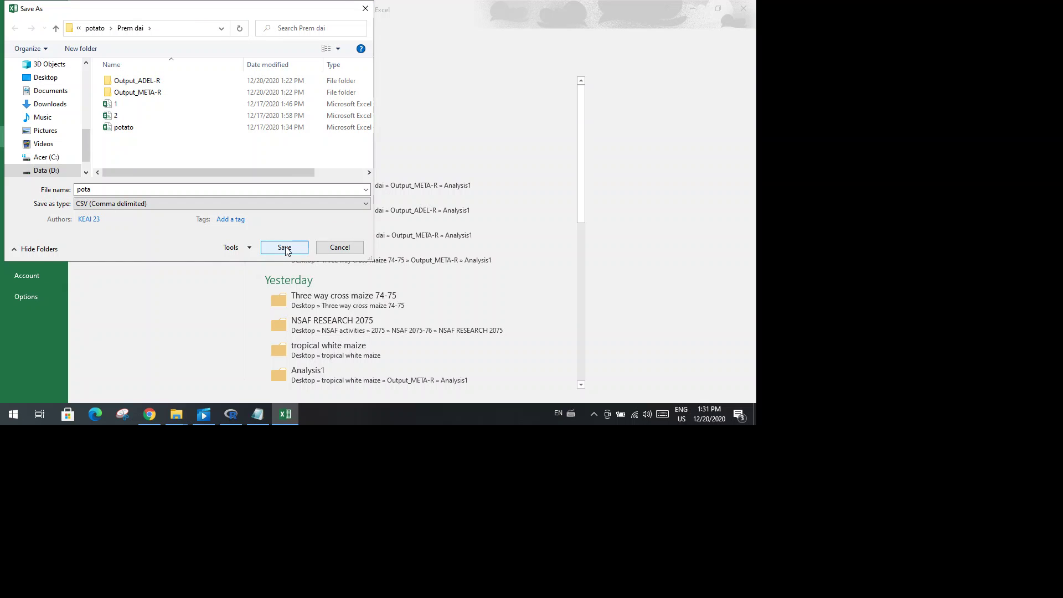
Step: Save pota.csv, confirm keeping the CSV format, and close Excel
left_click(285, 248)
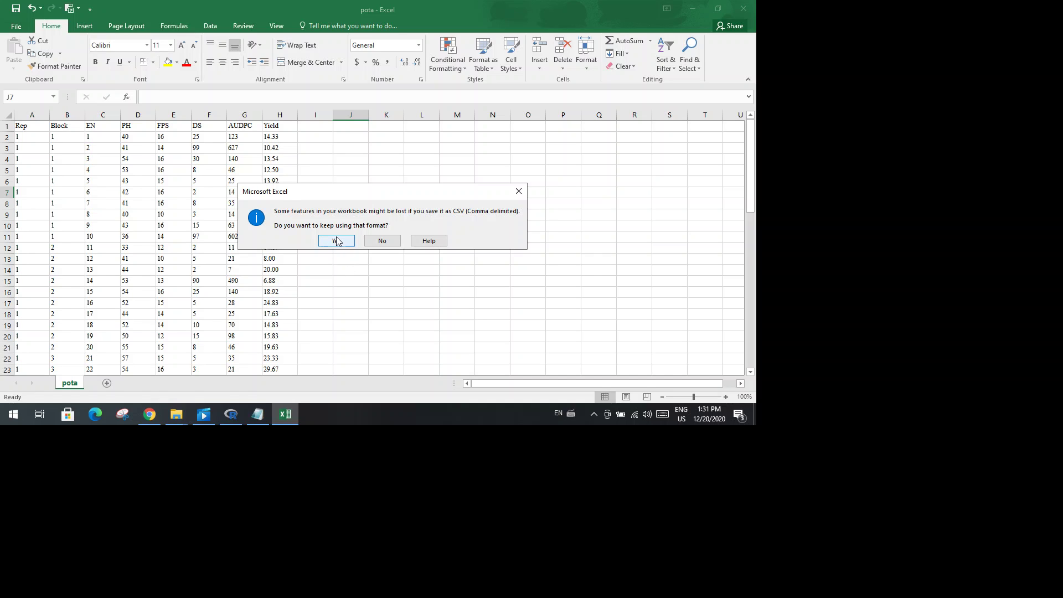
left_click(336, 240)
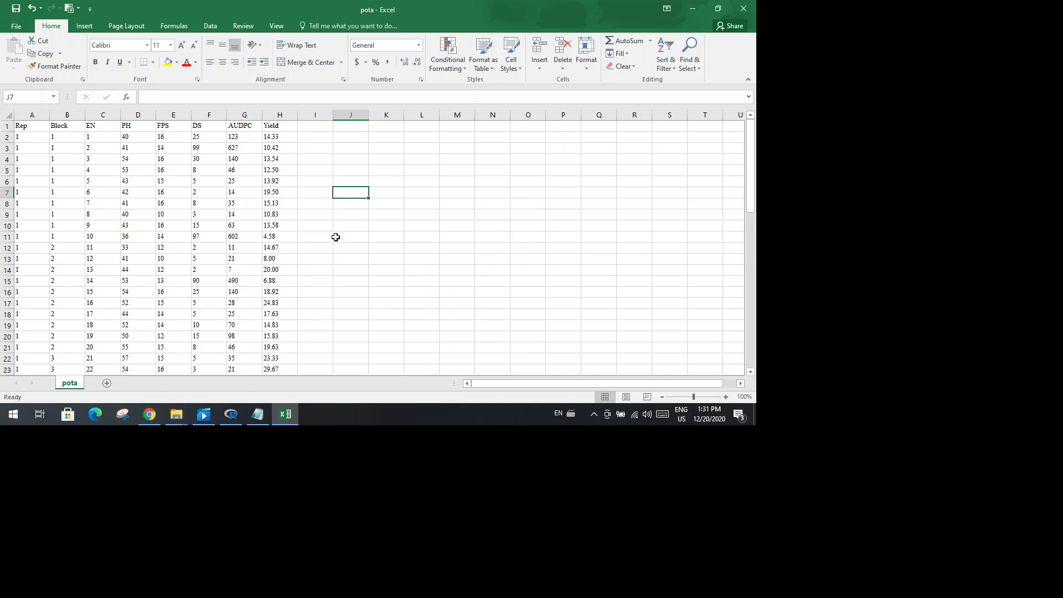
left_click(744, 11)
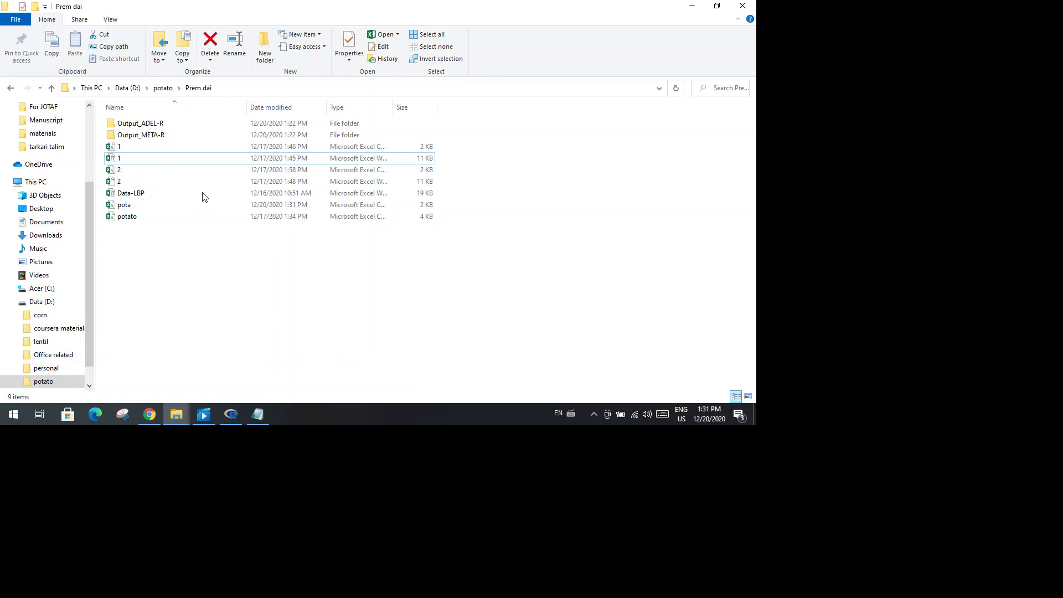
Step: Return to Prem dai, copy the 2 KB CSV file '1', and go back up to potato
left_click(195, 209)
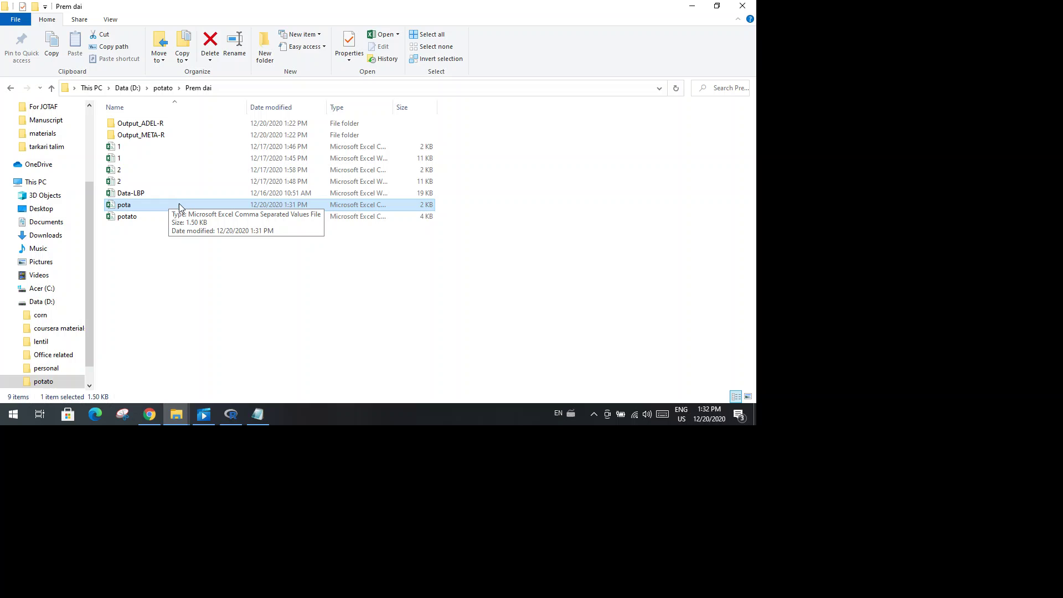
left_click(52, 92)
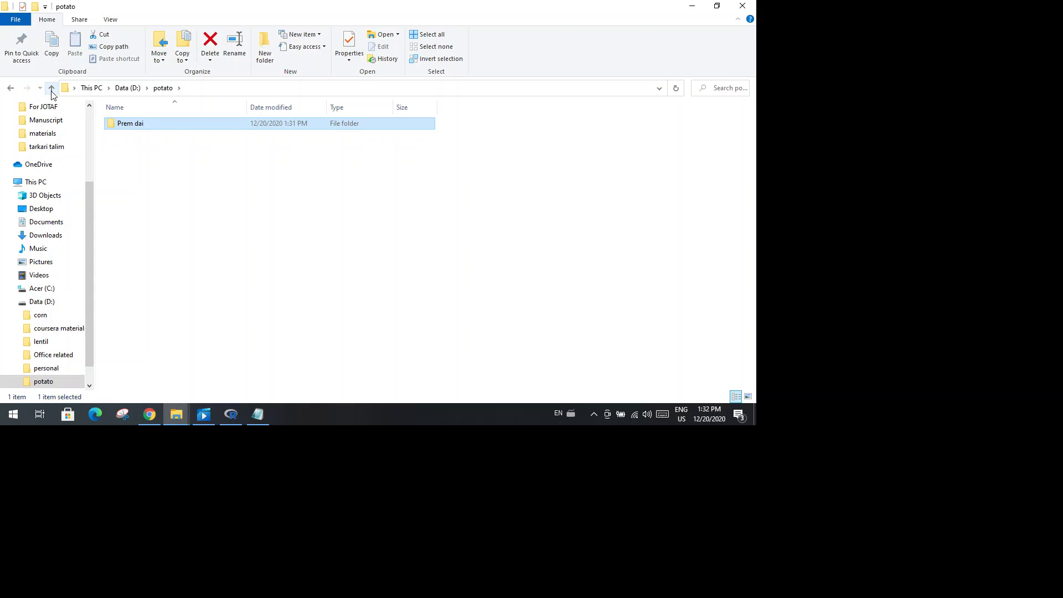
left_click(52, 92)
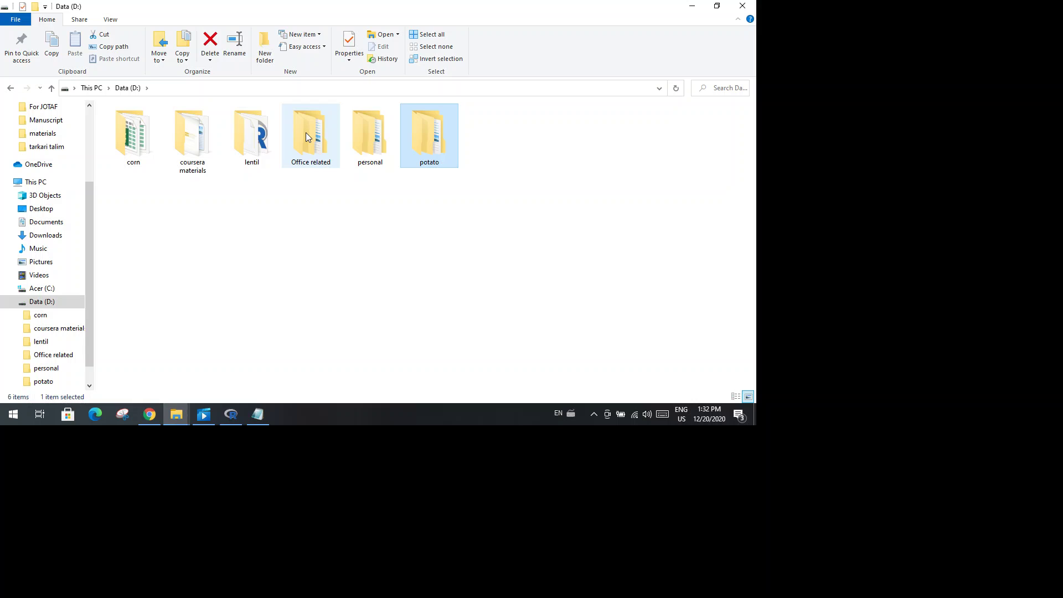
double_click(433, 131)
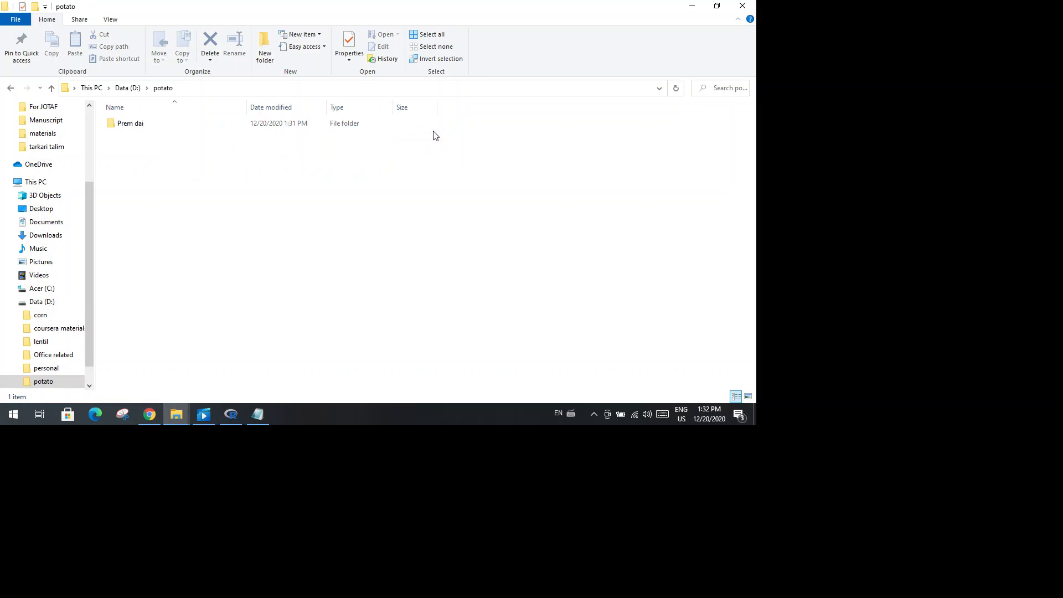
double_click(231, 127)
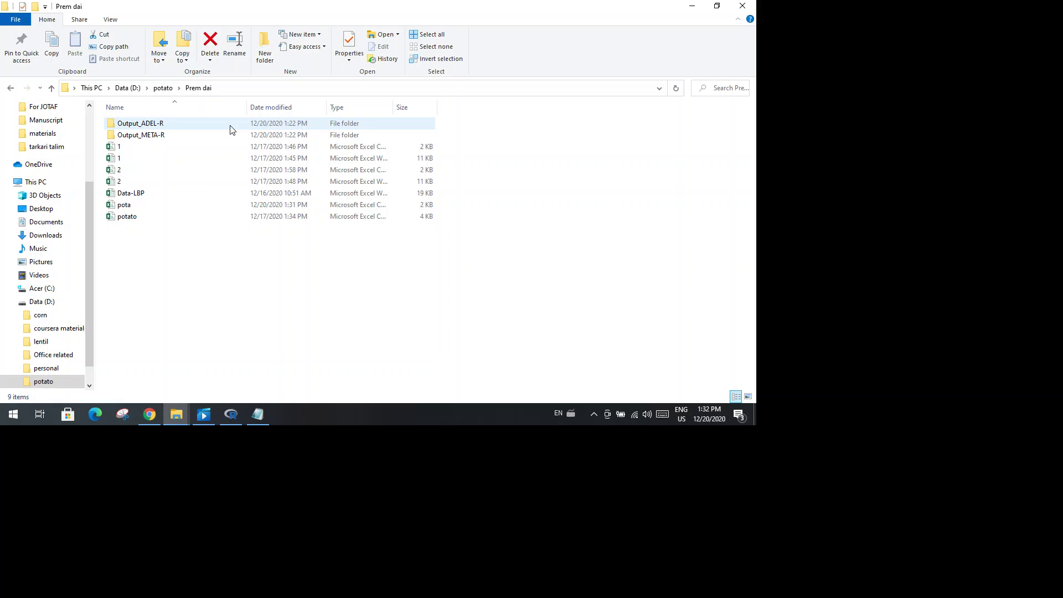
left_click(210, 148)
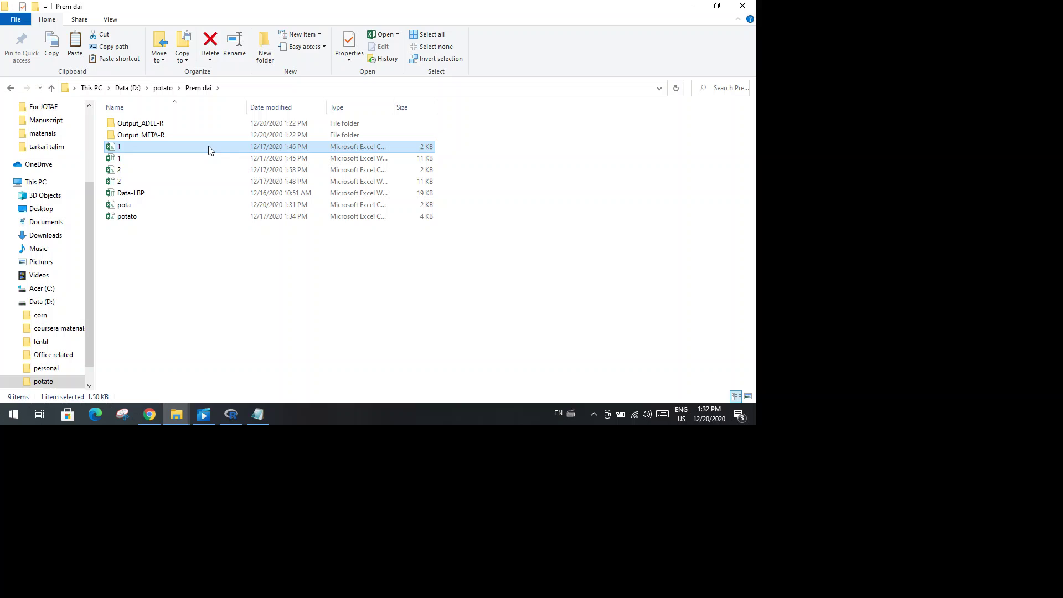
left_click(51, 89)
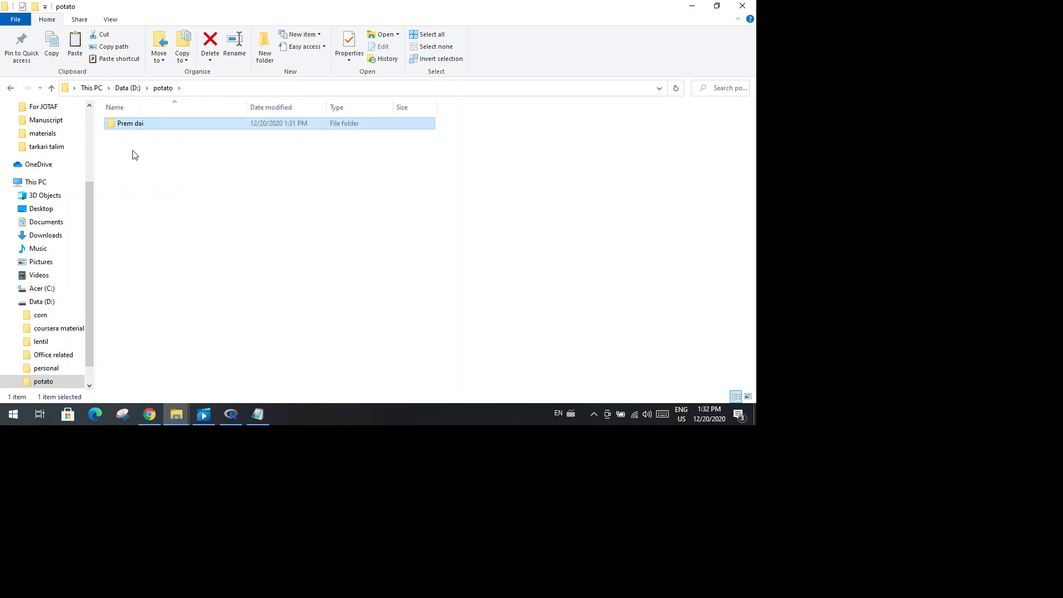
Step: Paste CSV file '1' into D:\potato, then move up to the Data (D:) drive
right_click(133, 155)
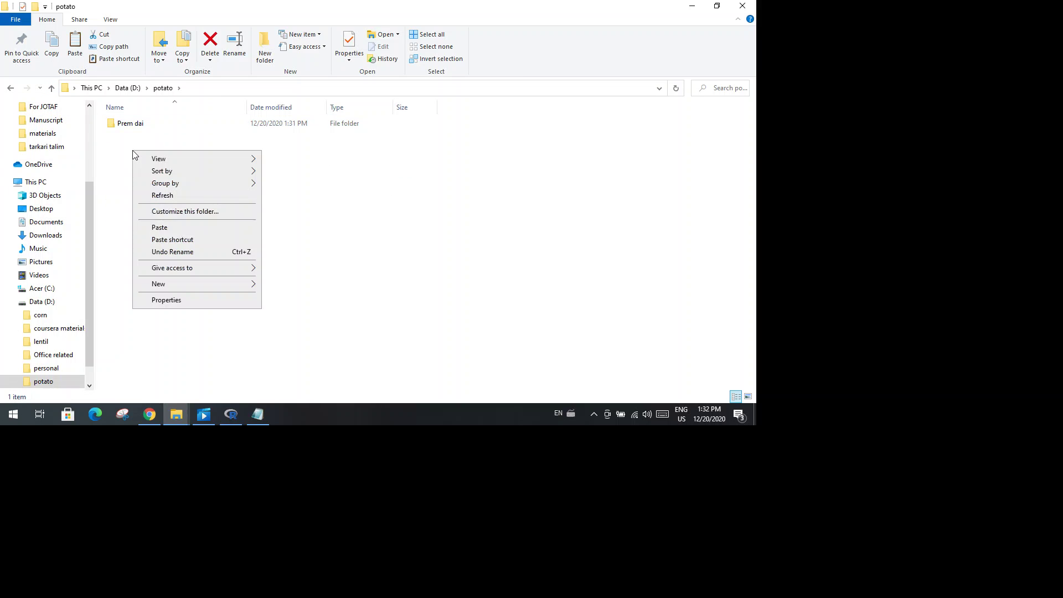
left_click(205, 231)
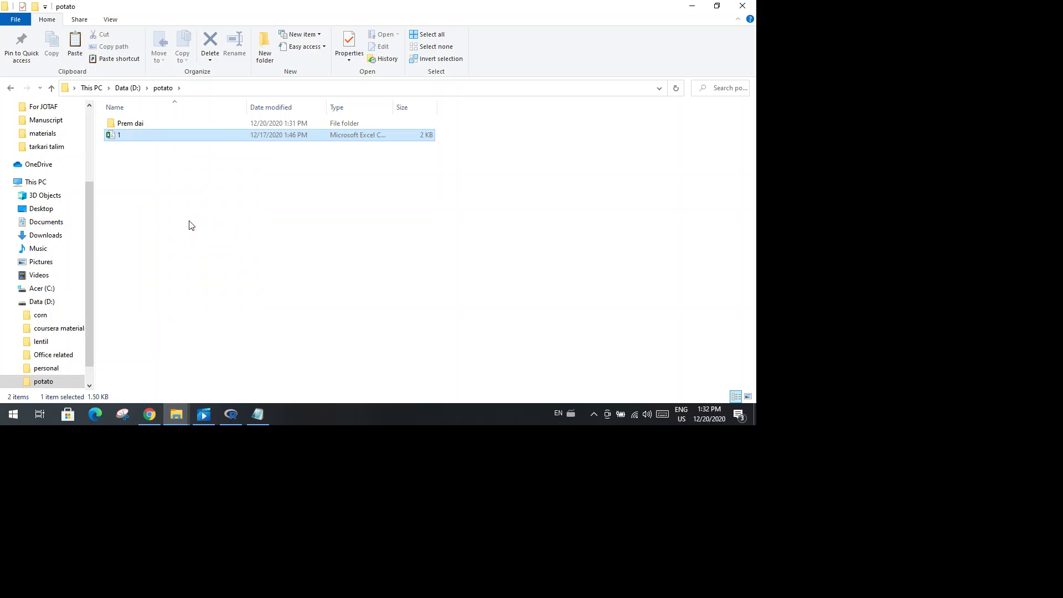
left_click(166, 171)
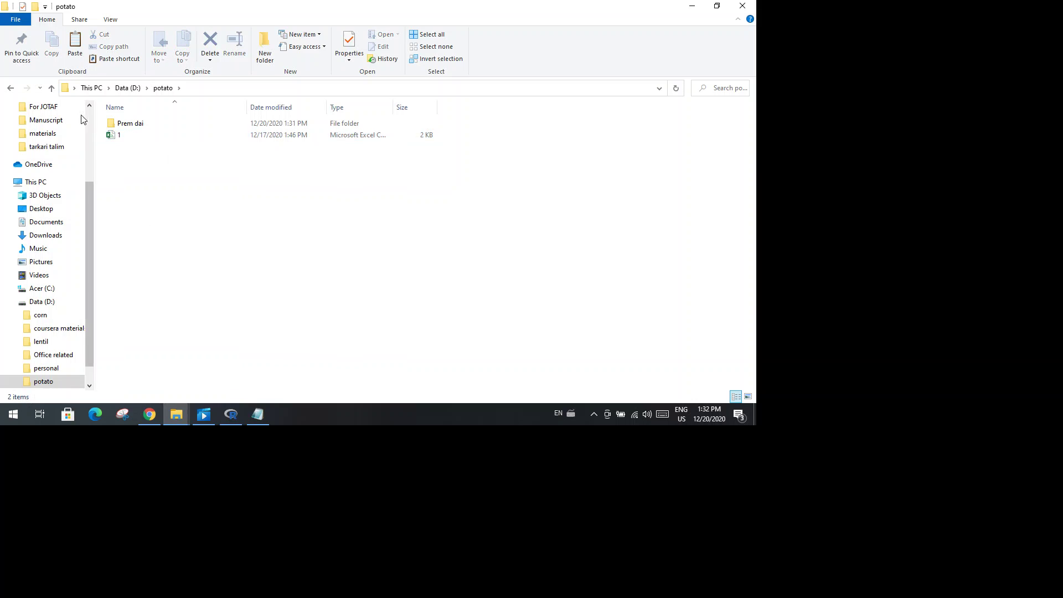
left_click(50, 90)
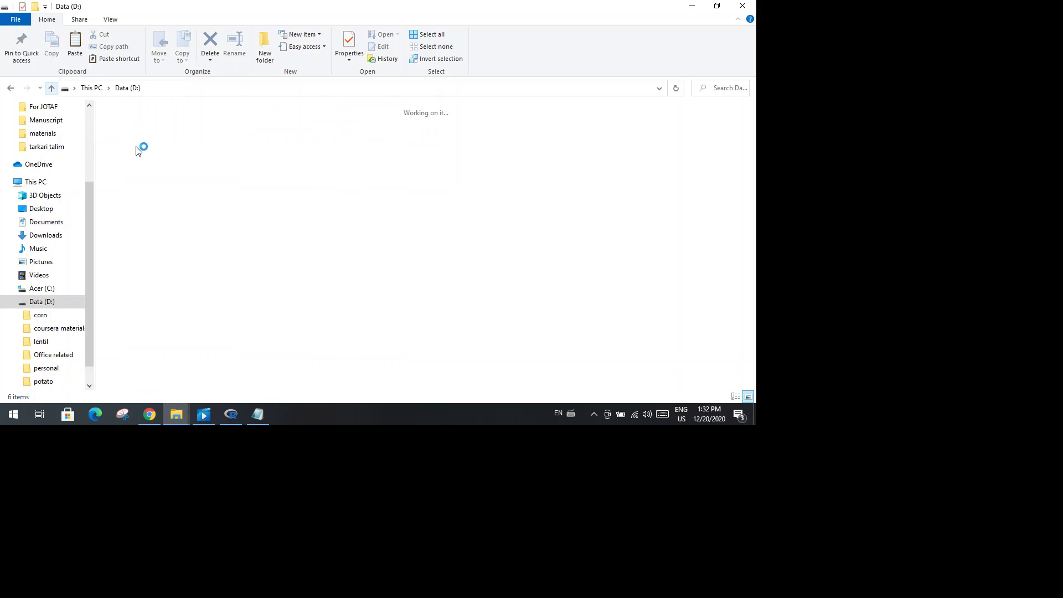
left_click(453, 234)
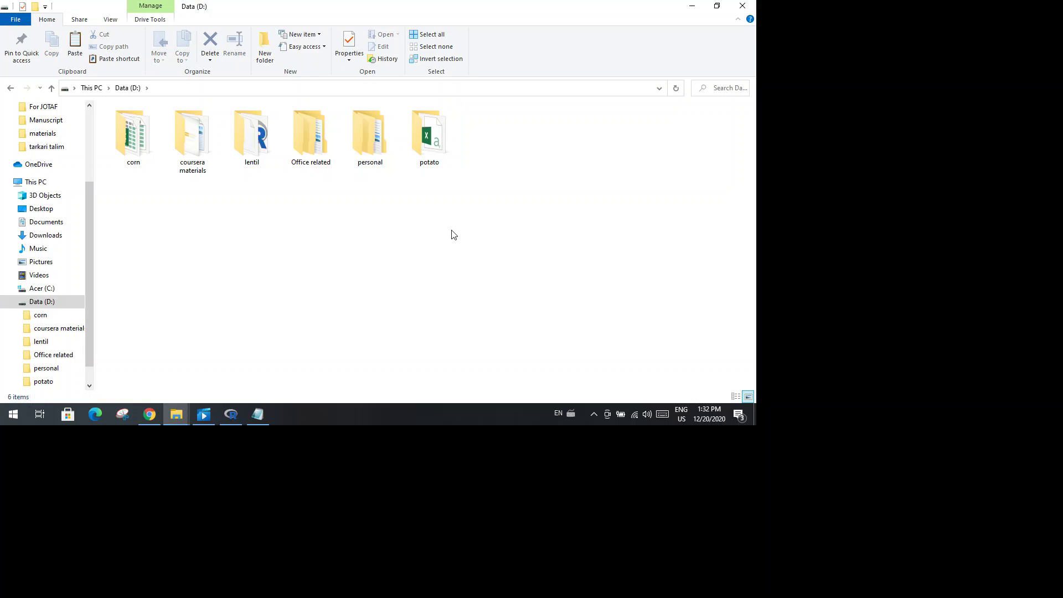